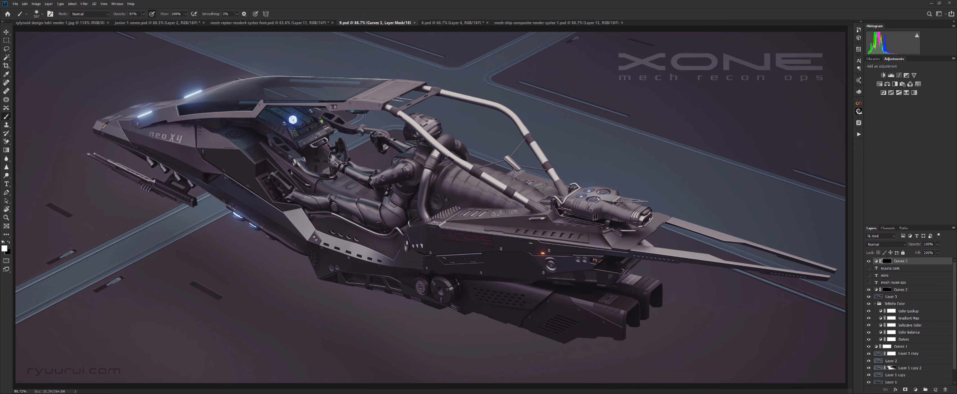
- Browse the portrait photography gallery down the page and open a portrait from it
left_click_drag(956, 52, 510, 101)
double_click(510, 101)
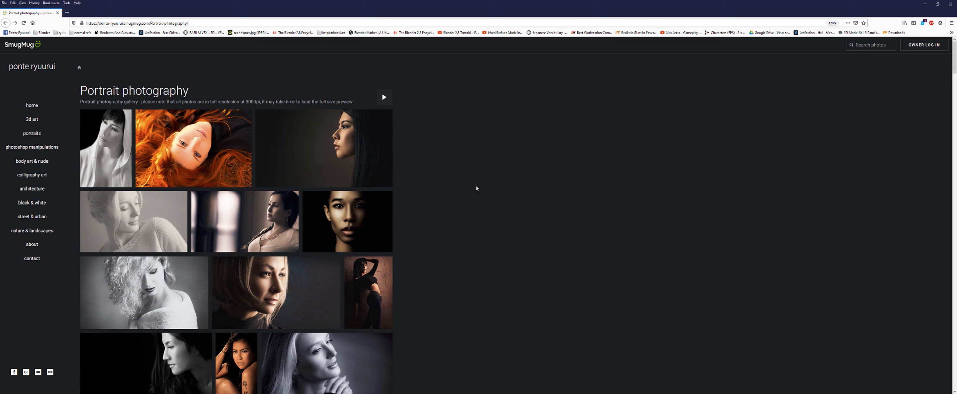
scroll(485, 192, "down", 5)
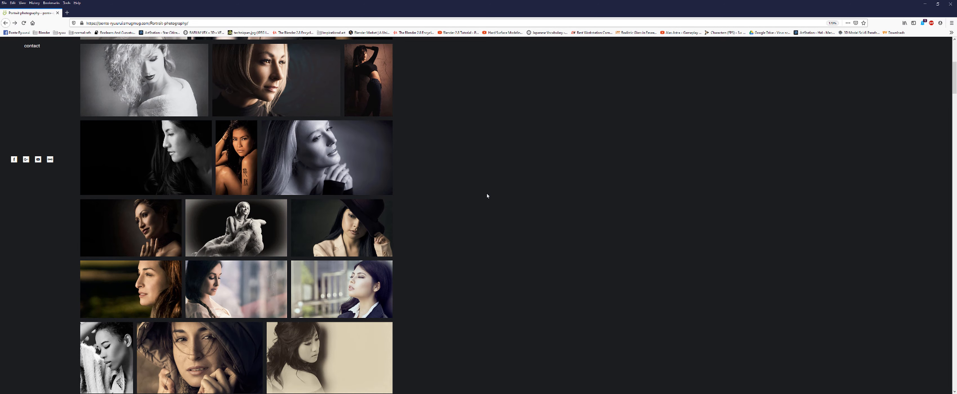
scroll(486, 194, "down", 3)
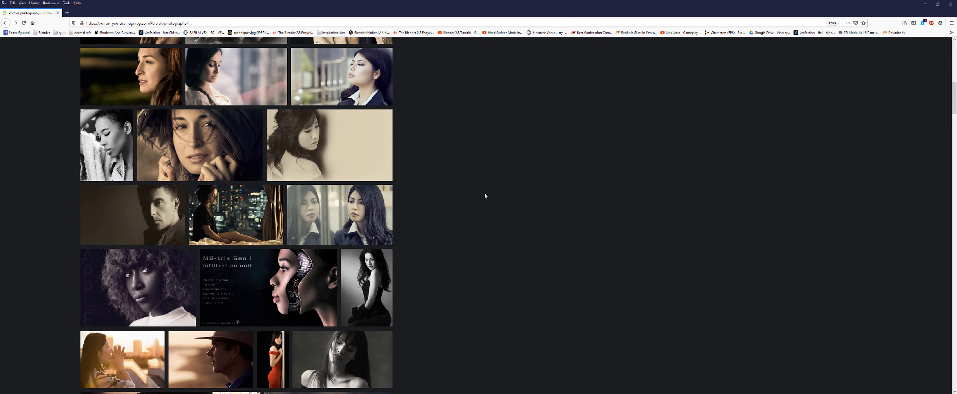
scroll(484, 193, "down", 10)
scroll(445, 232, "down", 4)
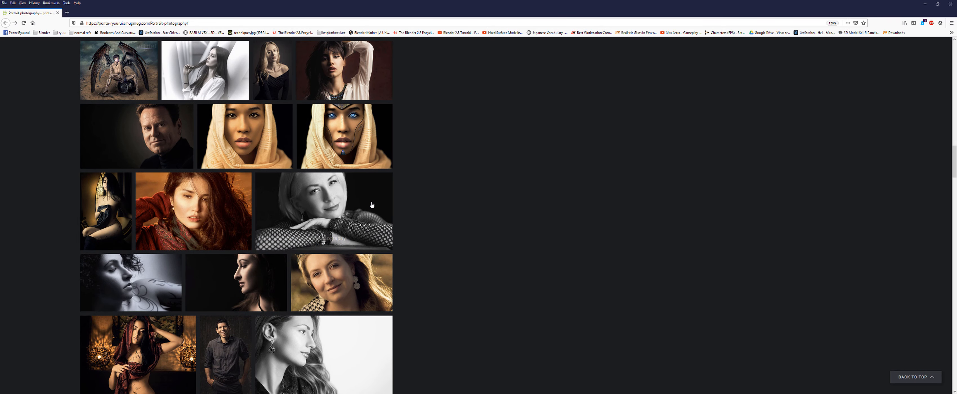
left_click(345, 141)
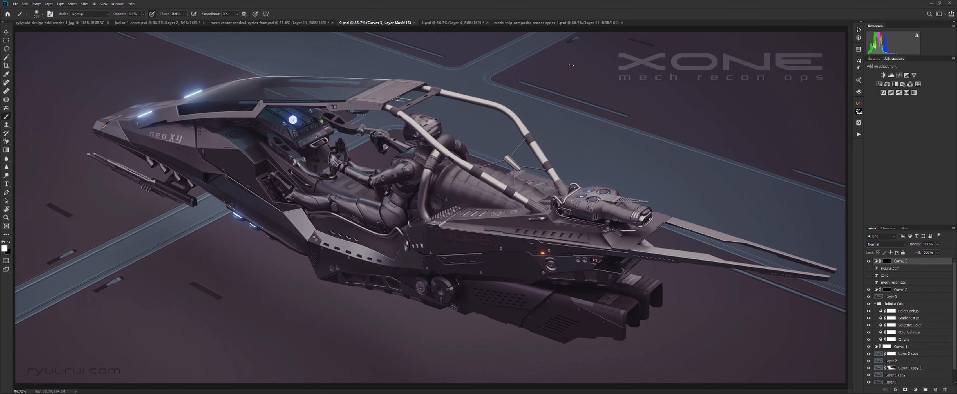
- Switch to the mech ship composite render and add a new blank layer above the others
left_click(550, 23)
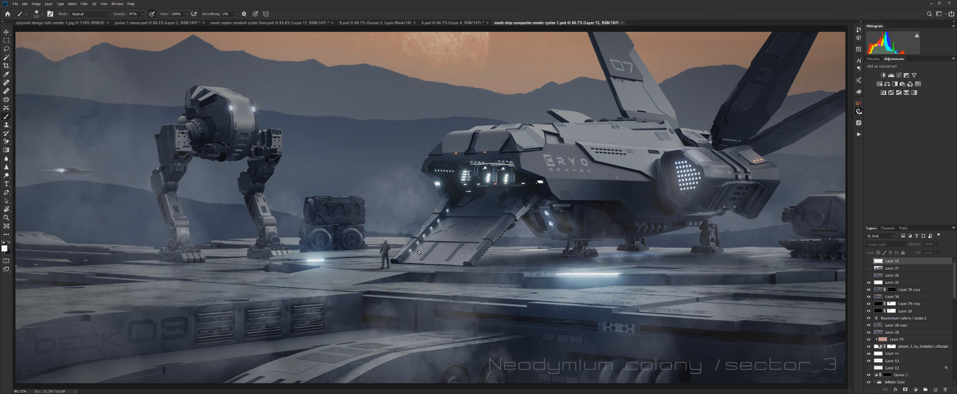
key("ctrl+shift+alt+n")
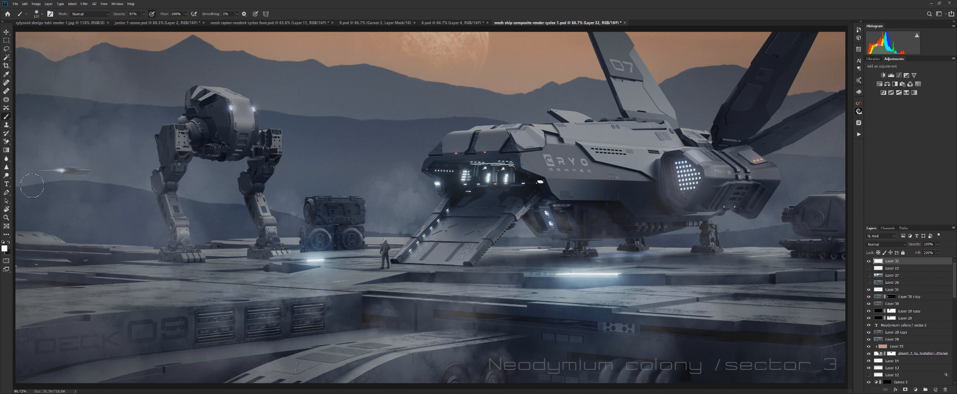
- Try circling the distant aircraft and painting a white guide line from it across the mech's legs with a smaller brush, undoing the strokes
mouse_move(96, 148)
left_mouse_down()
mouse_move(97, 158)
mouse_move(61, 187)
left_mouse_up()
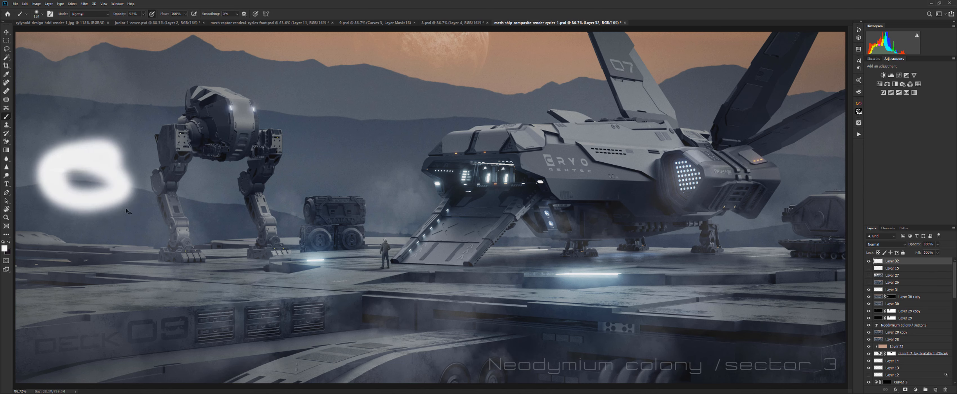
key("ctrl+z")
right_click(131, 184, "alt")
left_click_drag(130, 184, 127, 183)
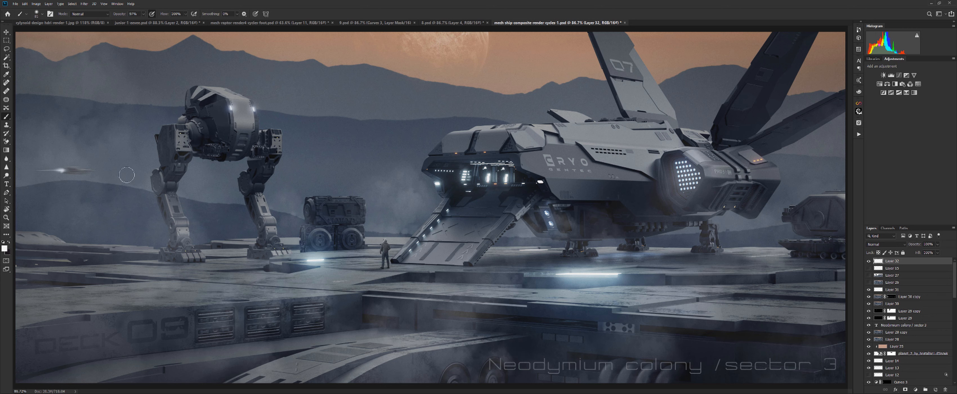
left_click_drag(72, 170, 292, 222)
left_click_drag(143, 173, 244, 132)
key("ctrl+z")
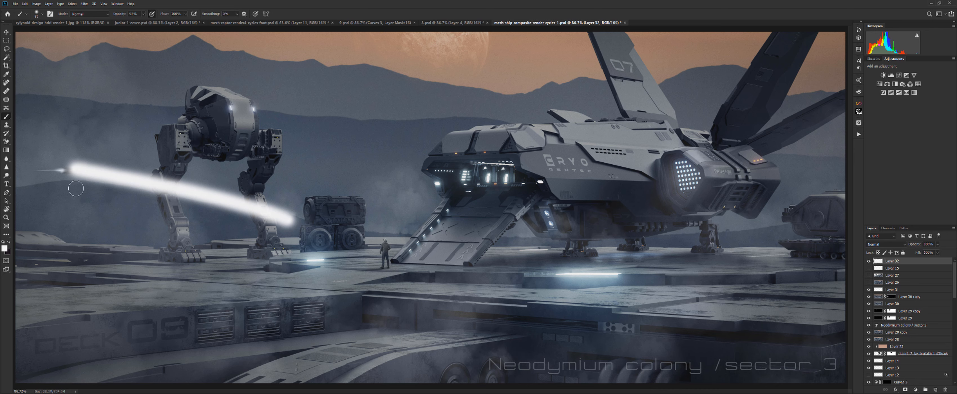
key("ctrl+z")
- Sketch a white zigzag guide line across the whole scene and large sweeping curves around it, then undo all the strokes
mouse_move(70, 177)
left_mouse_down()
mouse_move(203, 143)
mouse_move(320, 240)
mouse_move(478, 156)
mouse_move(563, 247)
mouse_move(698, 184)
mouse_move(777, 247)
mouse_move(789, 191)
mouse_move(837, 222)
mouse_move(782, 250)
left_mouse_up()
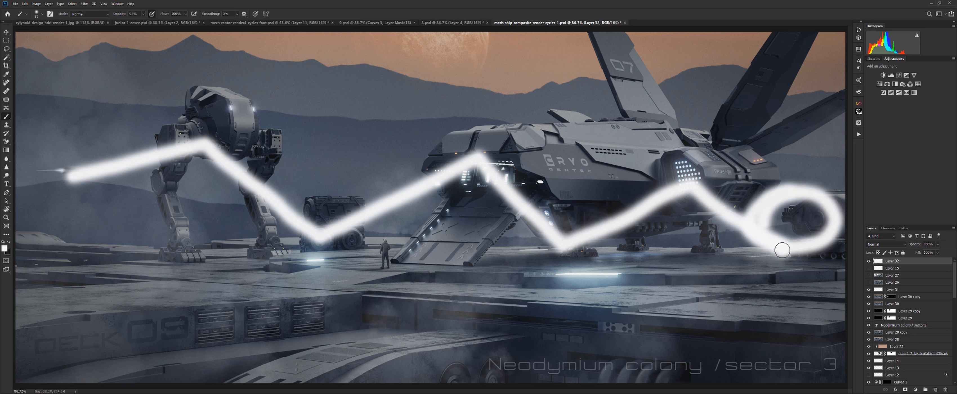
mouse_move(781, 247)
left_mouse_down()
mouse_move(778, 209)
mouse_move(521, 68)
mouse_move(223, 129)
left_mouse_up()
left_click_drag(752, 208, 147, 324)
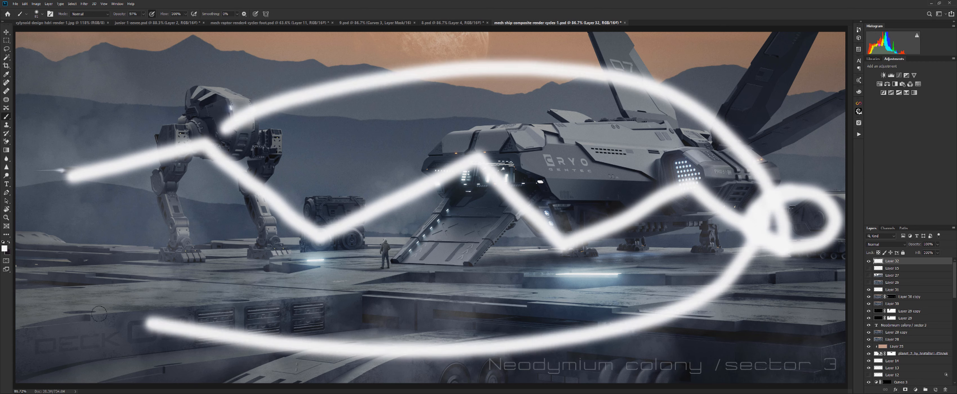
mouse_move(726, 108)
left_mouse_down()
mouse_move(673, 83)
mouse_move(367, 39)
mouse_move(209, 73)
mouse_move(120, 130)
mouse_move(88, 184)
mouse_move(113, 261)
mouse_move(197, 313)
mouse_move(318, 347)
mouse_move(595, 373)
left_mouse_up()
key("ctrl+z")
key("ctrl+z")
key("ctrl+z")
key("ctrl+z")
key("ctrl+z")
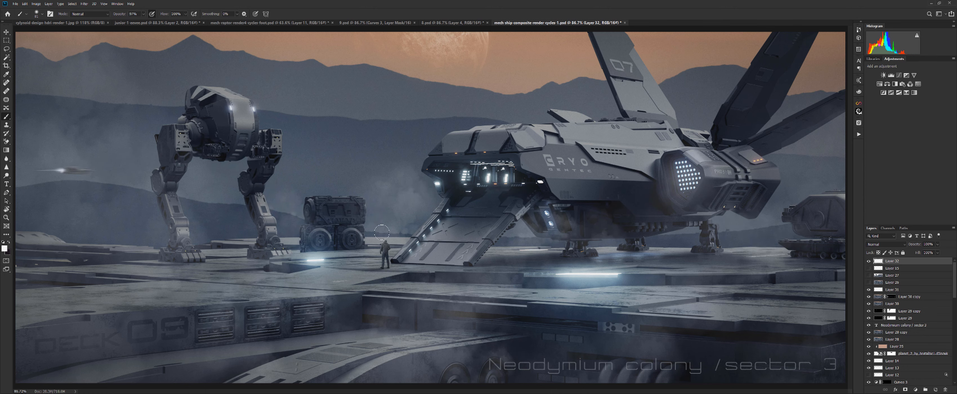
- Try painting vertical marks behind the ship and in front of its ramp, then undo both
left_click_drag(782, 166, 780, 273)
left_click_drag(392, 171, 377, 302)
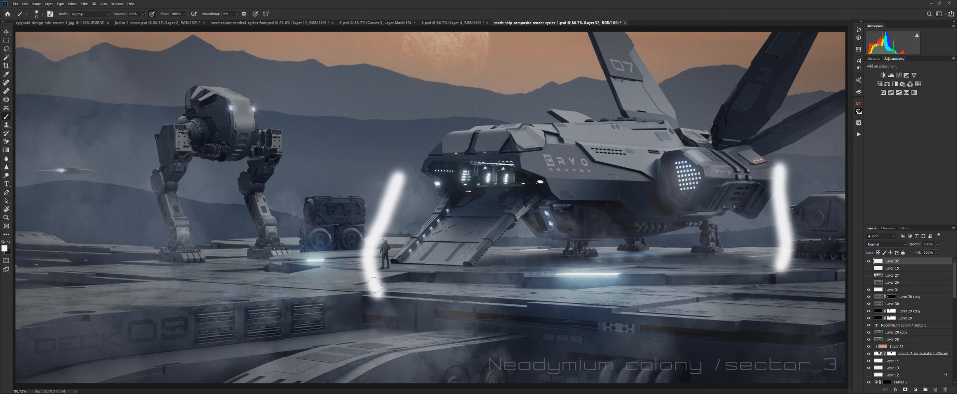
key("ctrl+z")
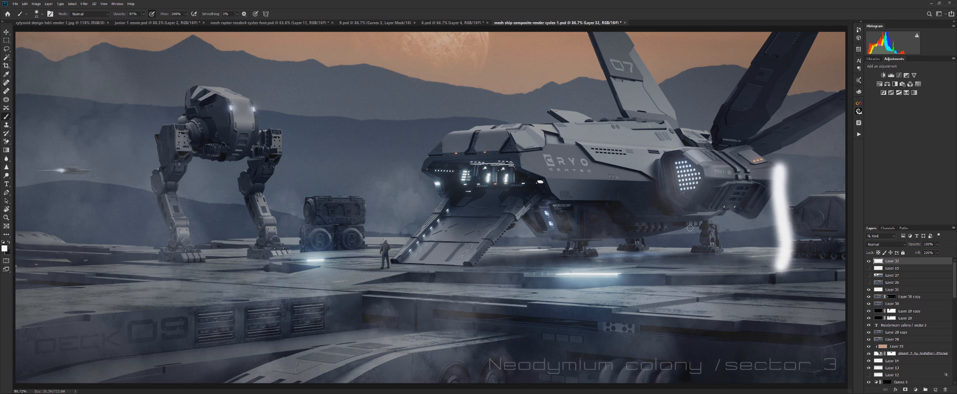
key("ctrl+z")
- With a thinner brush, paint vertical dividing lines beside the ship, figure and mech, and mark the vehicle at the far edge
left_click_drag(770, 183, 787, 274)
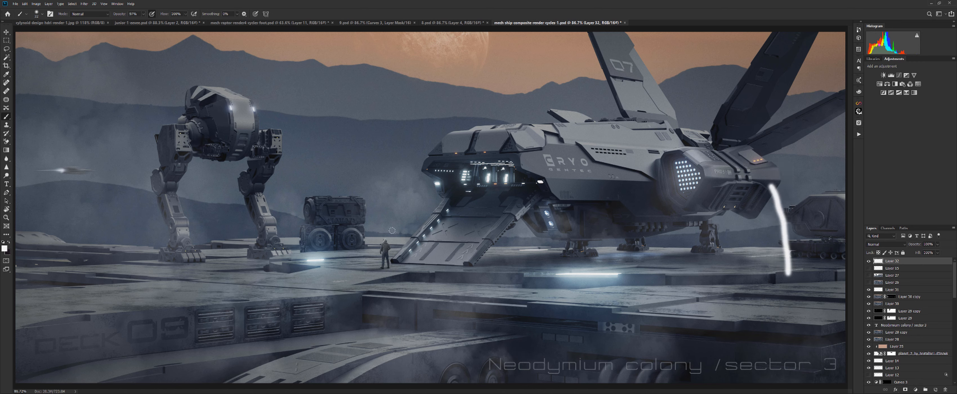
left_click_drag(392, 229, 399, 294)
left_click_drag(380, 204, 386, 297)
left_click_drag(294, 182, 288, 300)
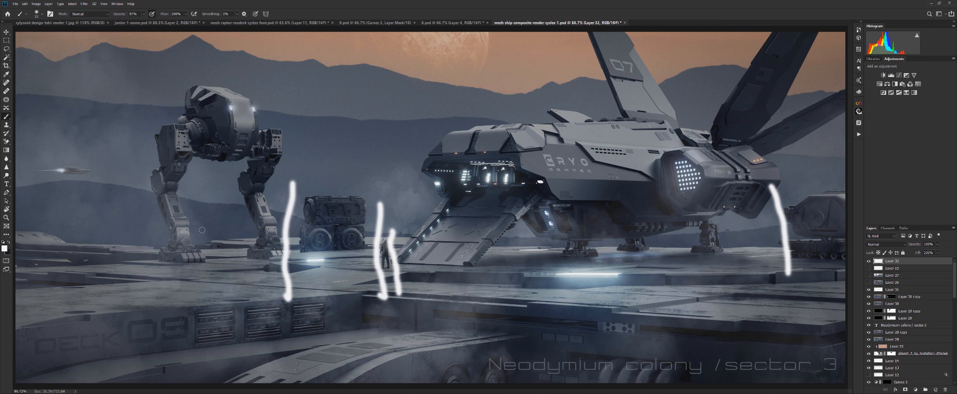
left_click_drag(127, 118, 105, 292)
left_click_drag(36, 98, 35, 303)
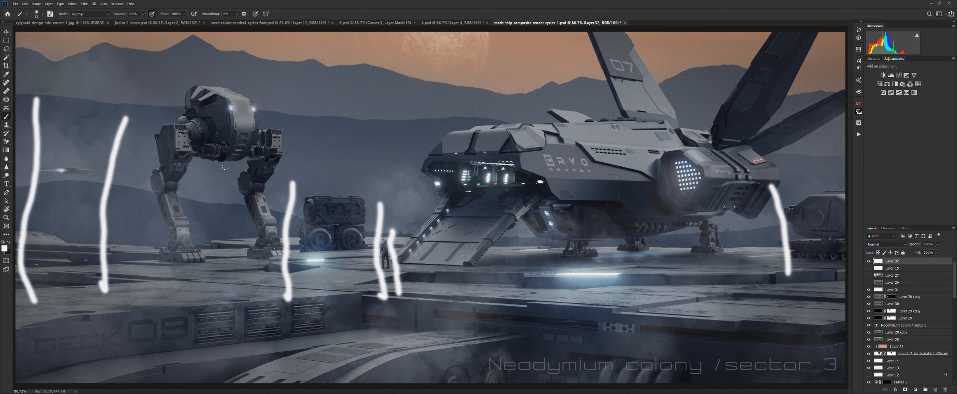
mouse_move(835, 169)
left_mouse_down()
mouse_move(837, 214)
mouse_move(827, 227)
mouse_move(834, 167)
mouse_move(840, 211)
left_mouse_up()
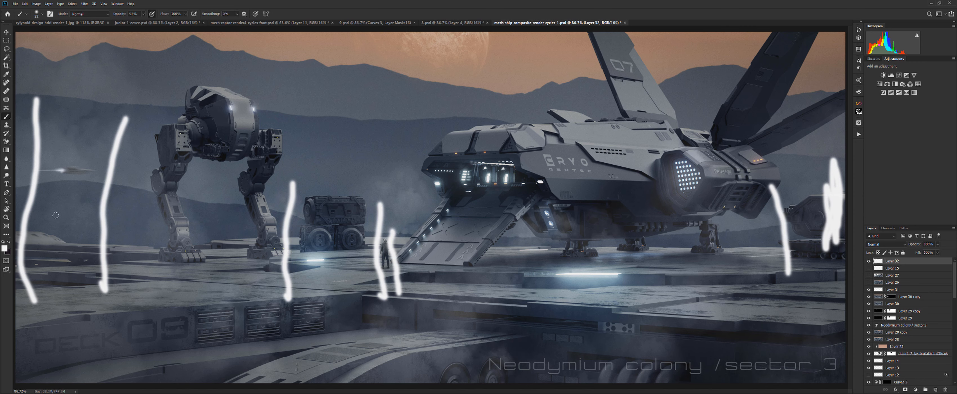
- Undo all the vertical dividing lines and the mark over the far vehicle
key("ctrl+z")
key("ctrl+z")
key("ctrl+z")
key("ctrl+z")
key("ctrl+z")
key("ctrl+z")
key("ctrl+z")
key("ctrl+z")
key("ctrl+z")
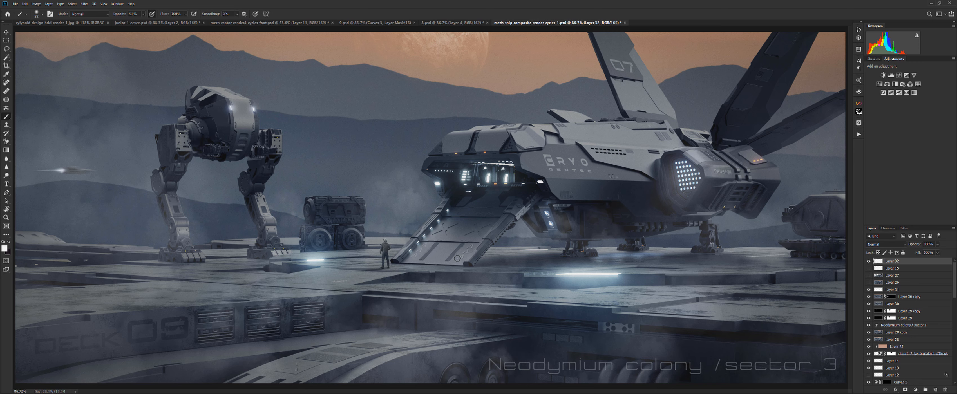
- Examine the ship scene's composition at thumbnail size and switch to the side-view XONE vehicle render
scroll(457, 258, "down", 8)
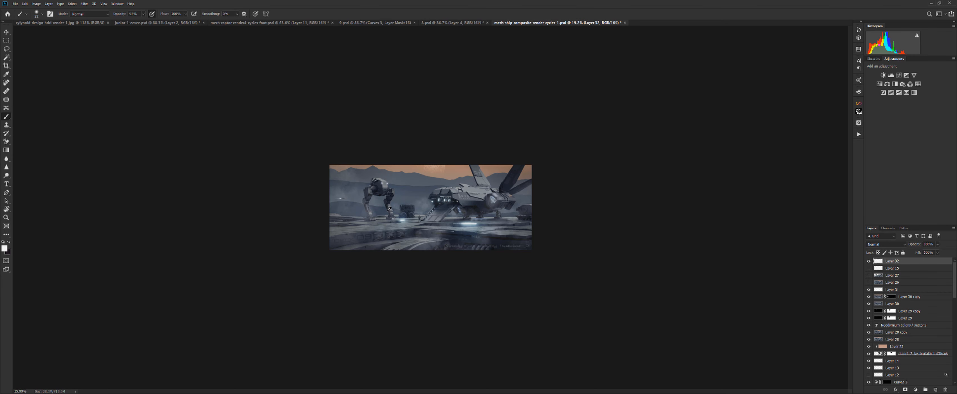
scroll(388, 210, "down", 4)
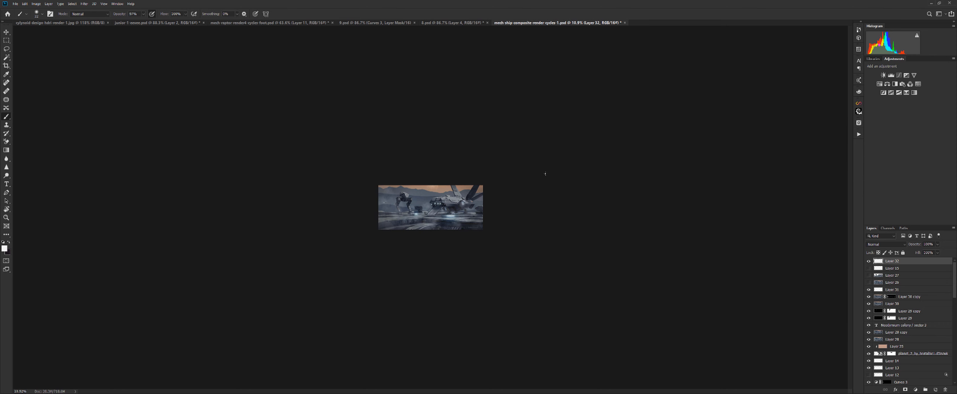
scroll(506, 206, "up", 2)
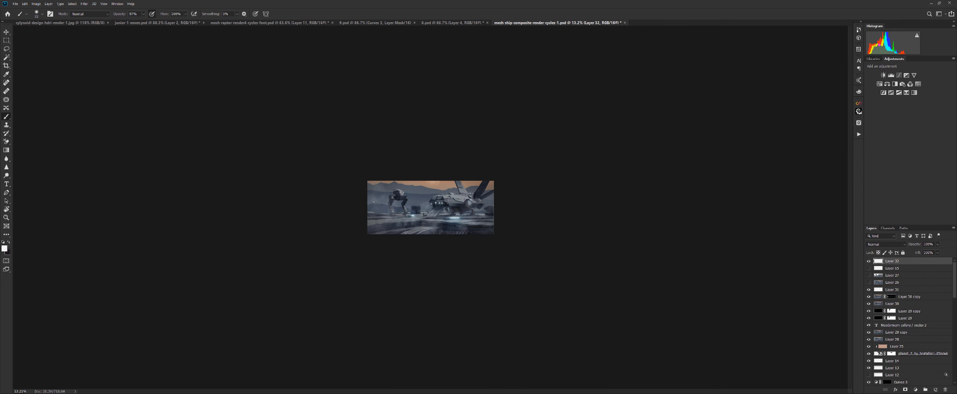
scroll(472, 197, "down", 5)
scroll(476, 207, "up", 4)
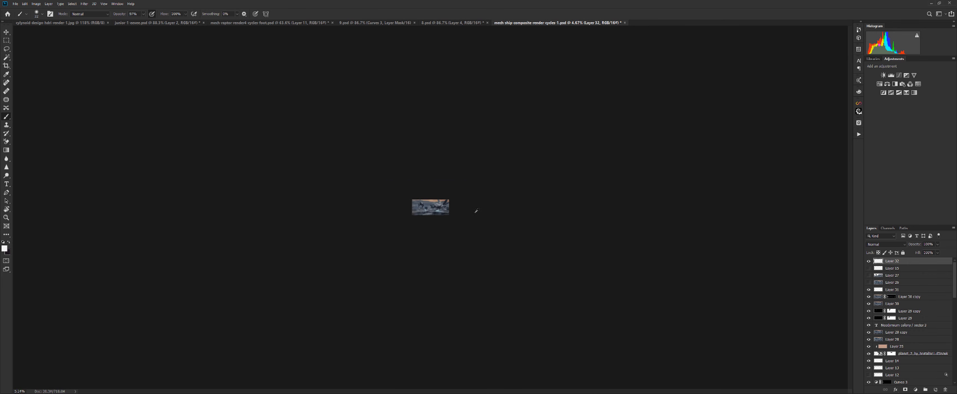
key("ctrl+shift+Tab")
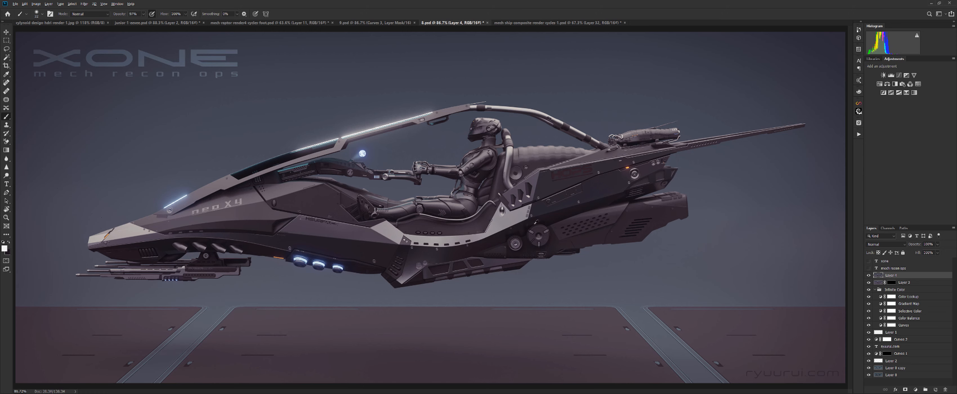
- Mark the vehicle's tail, underside lights and nose with large soft white dots, then undo them
left_click_drag(535, 225, 562, 225)
left_click(630, 165)
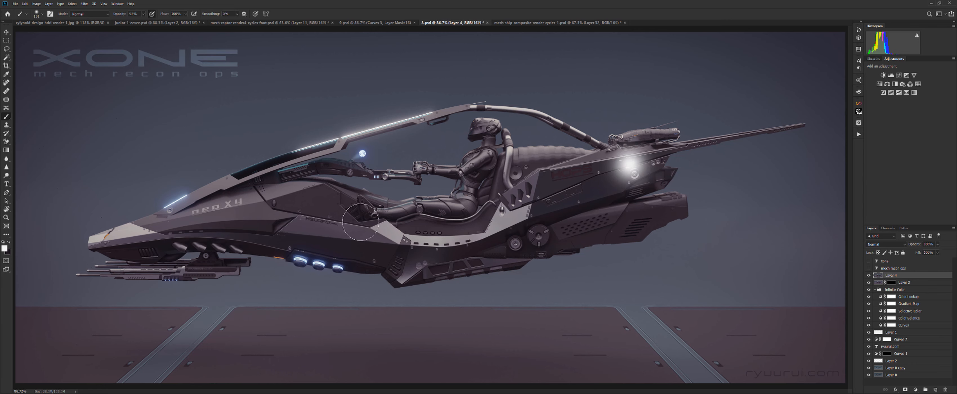
left_click(286, 246)
left_click(96, 241)
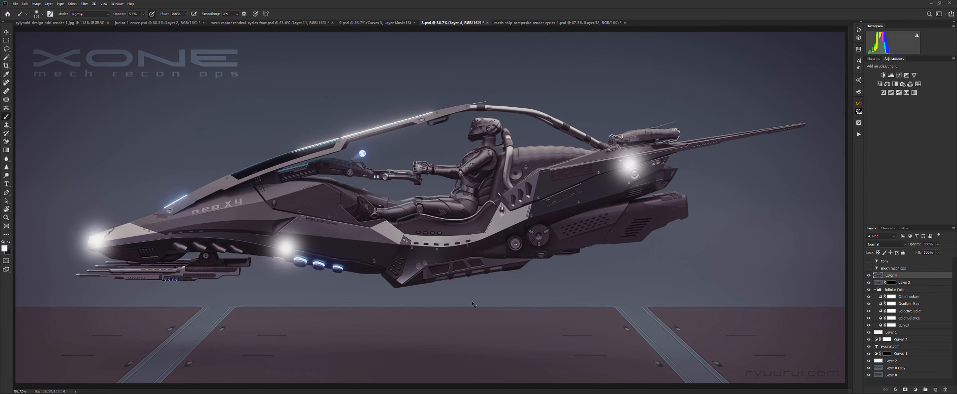
key("ctrl+z")
key("ctrl+z")
key("ctrl+z")
- Paint a curved white guide stroke along the vehicle's body from nose to tail with a smaller brush, then undo it
left_click_drag(473, 290, 455, 288, "alt")
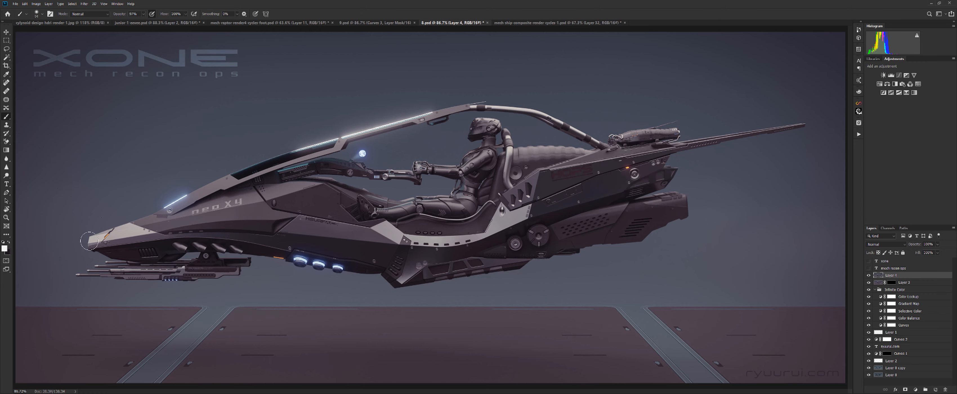
mouse_move(90, 241)
left_mouse_down()
mouse_move(262, 224)
mouse_move(495, 243)
mouse_move(633, 199)
left_mouse_up()
left_click_drag(676, 182, 730, 160)
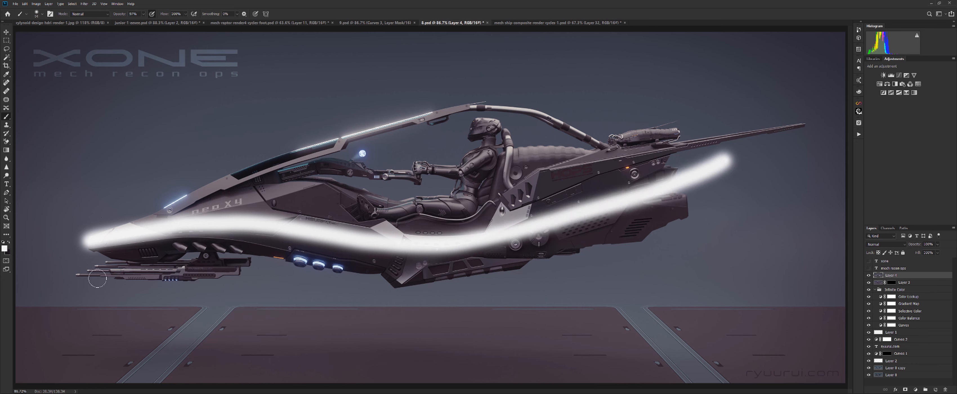
key("ctrl+z")
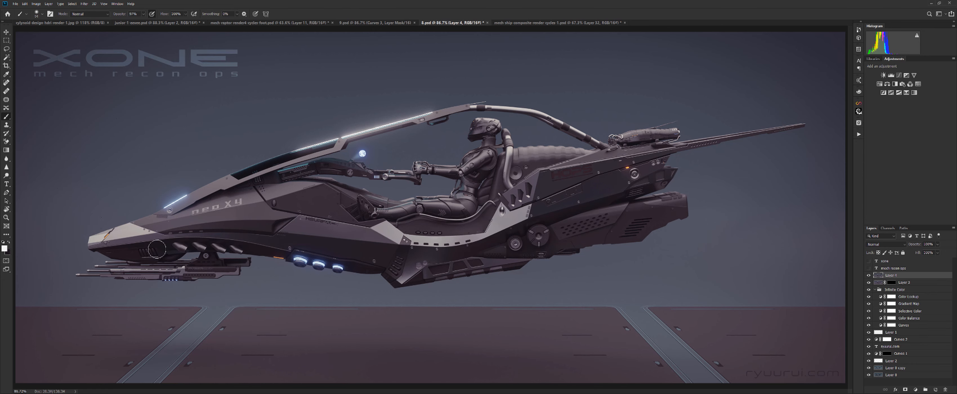
- Try straight white guide lines along the nose and in a V from nose through underside to tail, undoing them
left_click(101, 240)
left_click(155, 228, "shift")
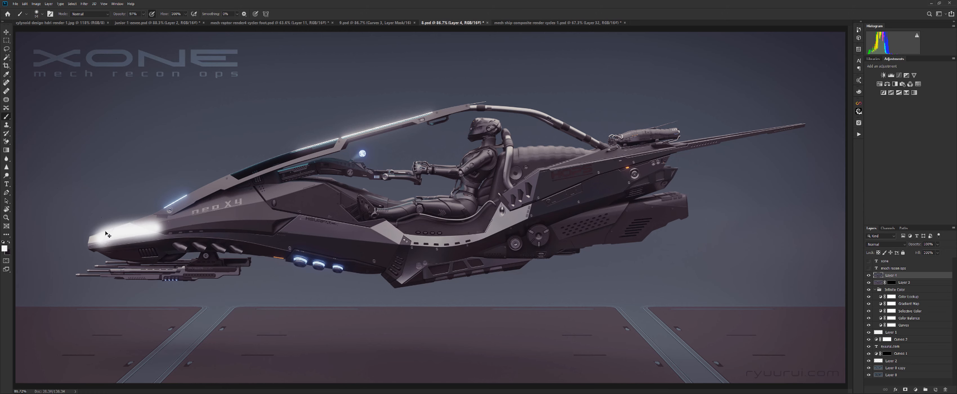
key("ctrl+z")
left_click(87, 230)
left_click(297, 273, "shift")
left_click(676, 167, "shift")
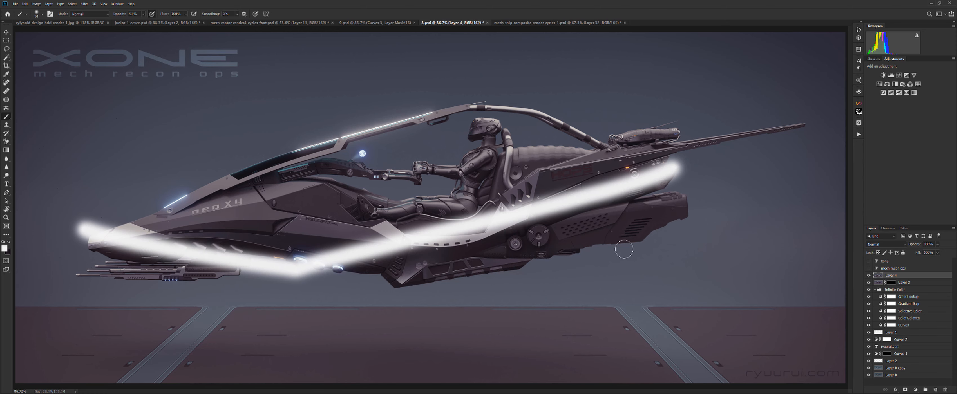
key("ctrl+z")
key("ctrl+z")
key("ctrl+z")
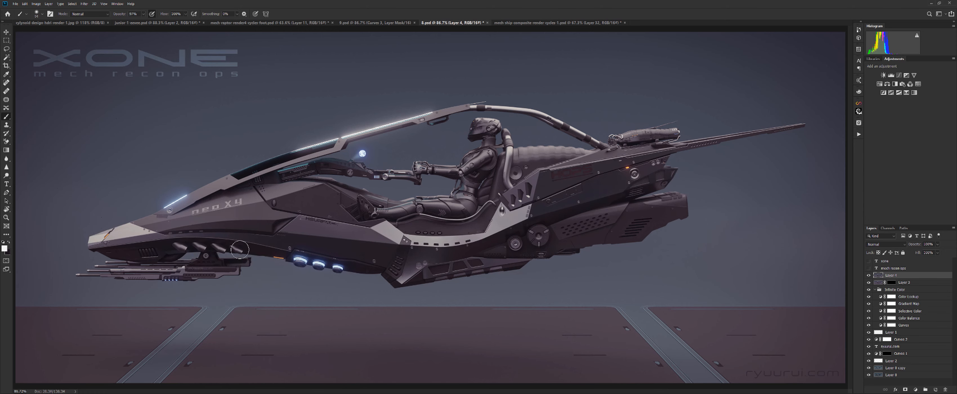
- Mark the nose, the underside lights and the tail light with small white dots, then undo the dots
left_click(98, 238)
left_click(285, 256)
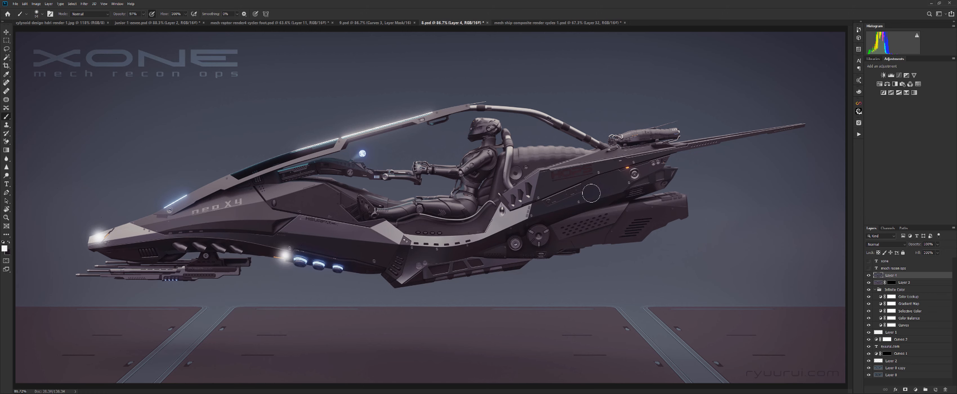
left_click(635, 167)
key("ctrl+z")
key("ctrl+z")
key("ctrl+z")
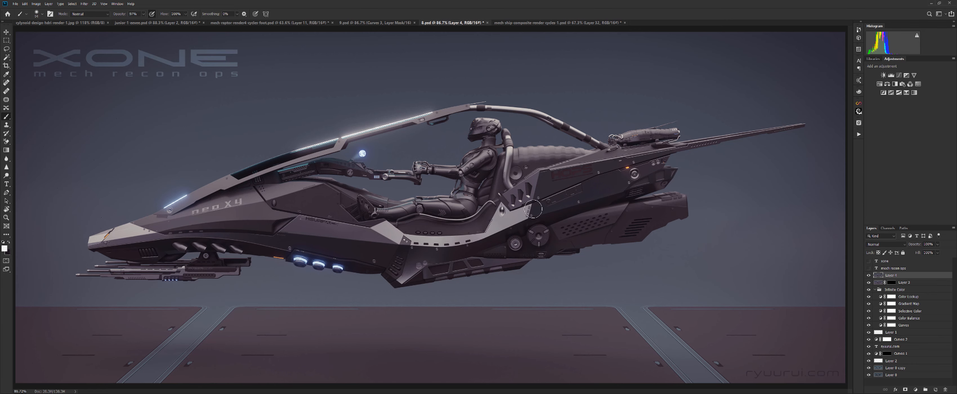
- Switch to the three-quarter view of the vehicle, paint a curved white guide stroke from canopy over the pilot toward the tail, then undo it
left_click(280, 23)
left_click(351, 24)
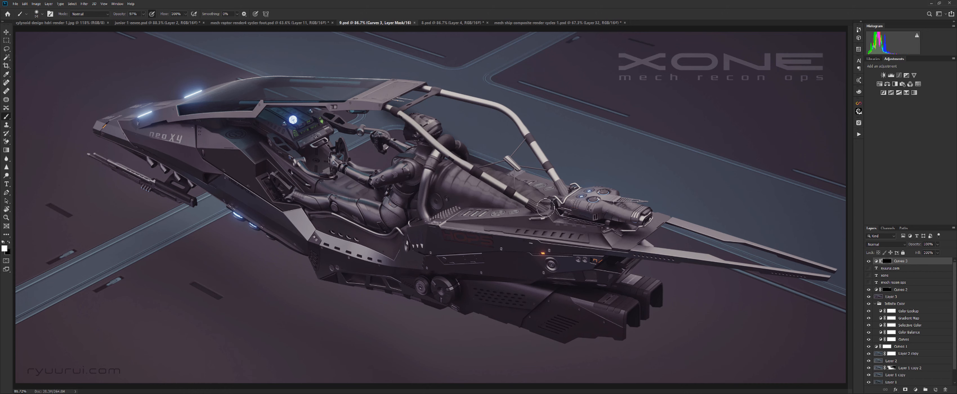
left_click(935, 386)
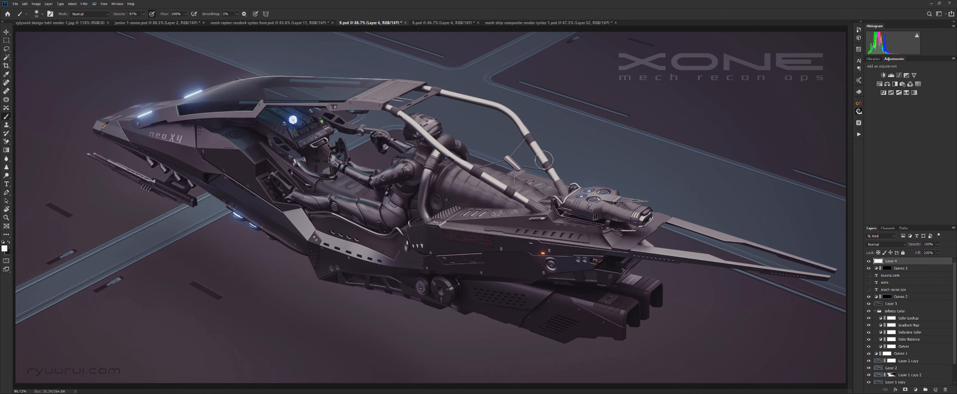
left_click_drag(357, 92, 444, 160)
mouse_move(492, 200)
left_mouse_down()
mouse_move(558, 231)
mouse_move(836, 266)
left_mouse_up()
key("ctrl+z")
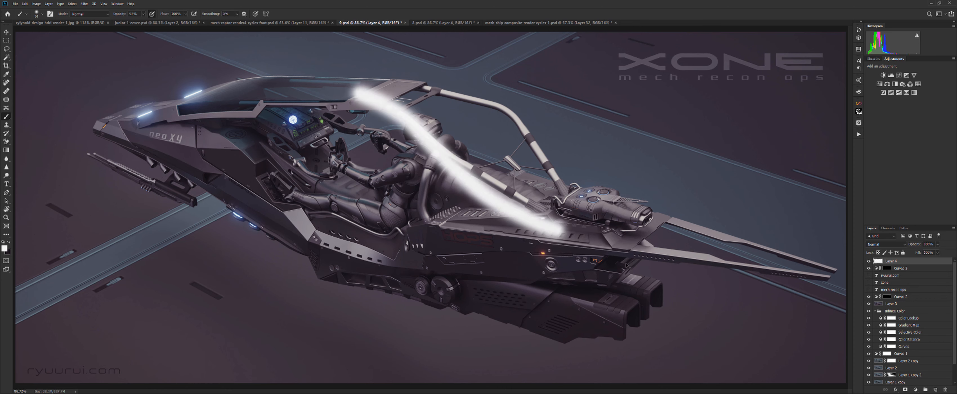
key("ctrl+z")
- Try white guide strokes around the nose, canopy, cockpit and tail, then undo them together with the temporary layer
mouse_move(164, 98)
left_mouse_down()
mouse_move(252, 81)
mouse_move(185, 93)
mouse_move(218, 100)
left_mouse_up()
key("ctrl+z")
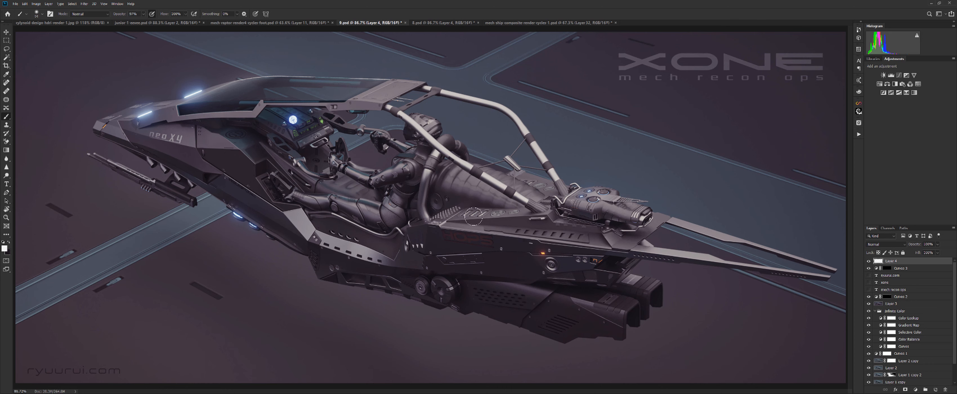
mouse_move(26, 76)
left_mouse_down()
mouse_move(186, 110)
mouse_move(382, 115)
mouse_move(490, 141)
left_mouse_up()
mouse_move(342, 127)
left_mouse_down()
mouse_move(613, 297)
mouse_move(401, 135)
mouse_move(285, 191)
left_mouse_up()
key("ctrl+z")
mouse_move(731, 235)
left_mouse_down()
mouse_move(540, 274)
mouse_move(314, 250)
mouse_move(291, 219)
mouse_move(207, 206)
mouse_move(267, 206)
left_mouse_up()
mouse_move(279, 149)
left_mouse_down()
mouse_move(294, 102)
mouse_move(262, 126)
left_mouse_up()
key("ctrl+z")
key("ctrl+z")
key("ctrl+z")
key("ctrl+z")
key("ctrl+z")
key("ctrl+z")
key("ctrl+z")
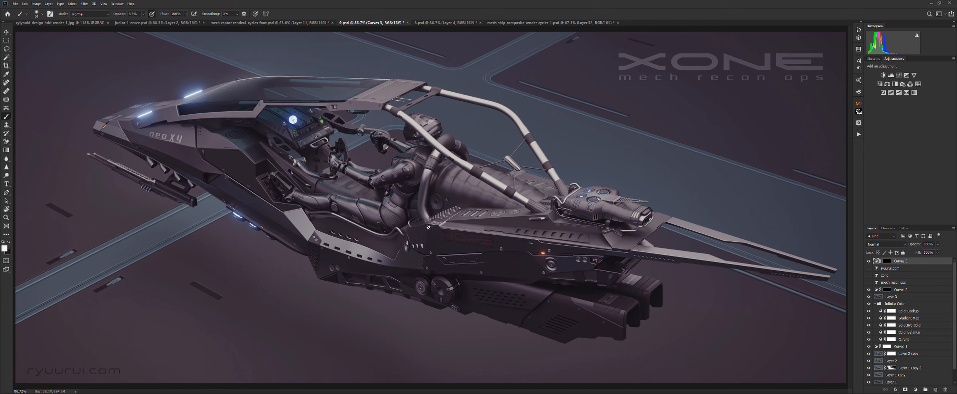
- Glance at the side-view render, then compare the three-quarter view's bottom layer with Layer 1, showing them alternately
left_click(429, 23)
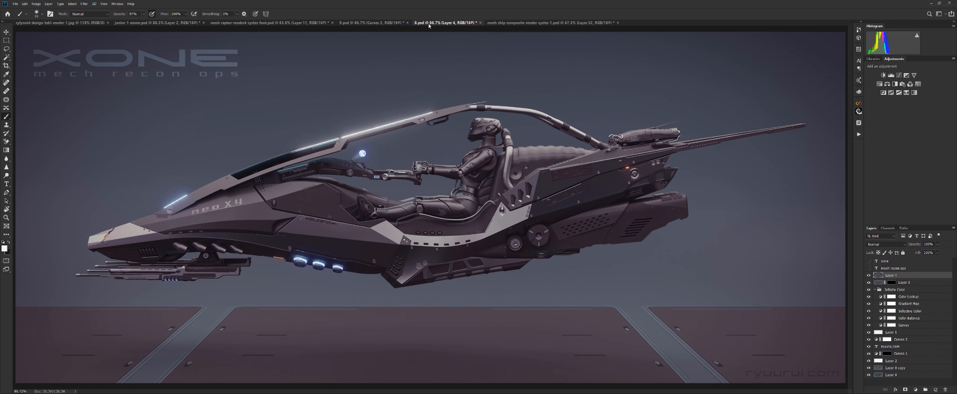
left_click(375, 23)
scroll(875, 274, "down", 1)
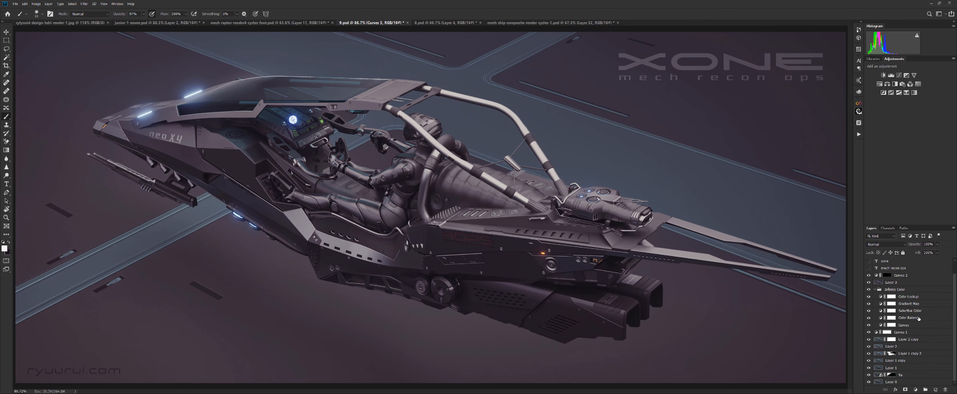
left_click(868, 382, "alt")
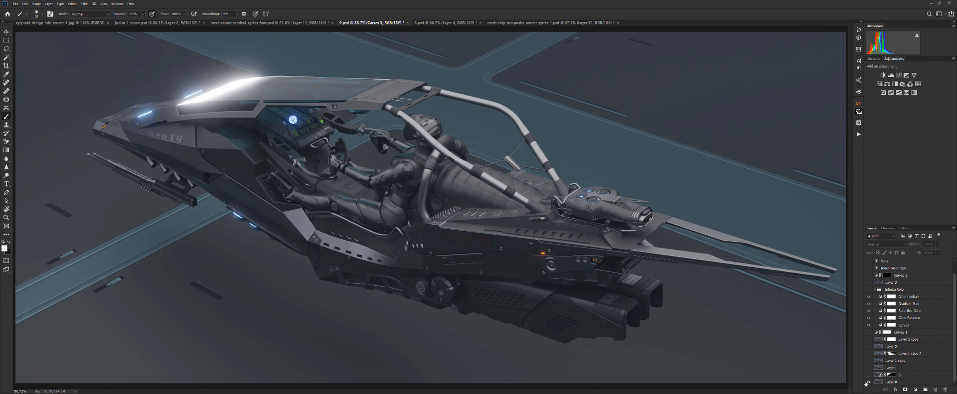
left_click(868, 368, "alt")
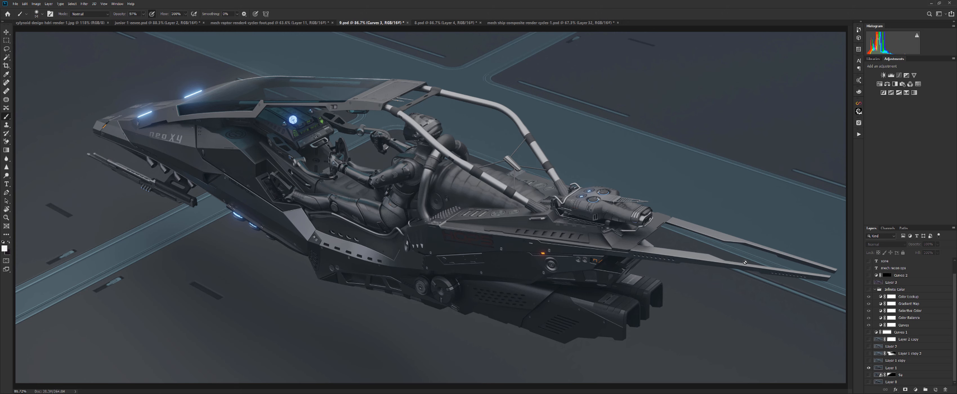
left_click(869, 383, "alt")
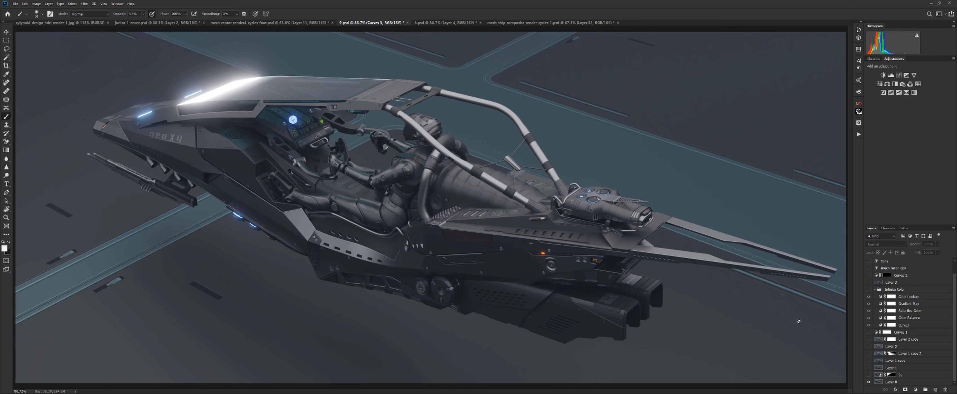
left_click(868, 367)
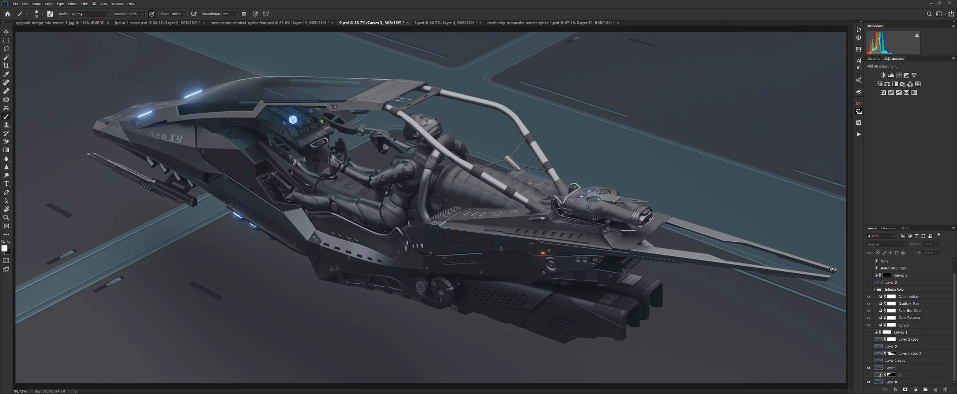
- Show the color-graded image layer above the adjustment group and the XONE, mech recon ops and signature text layers
left_click(868, 282)
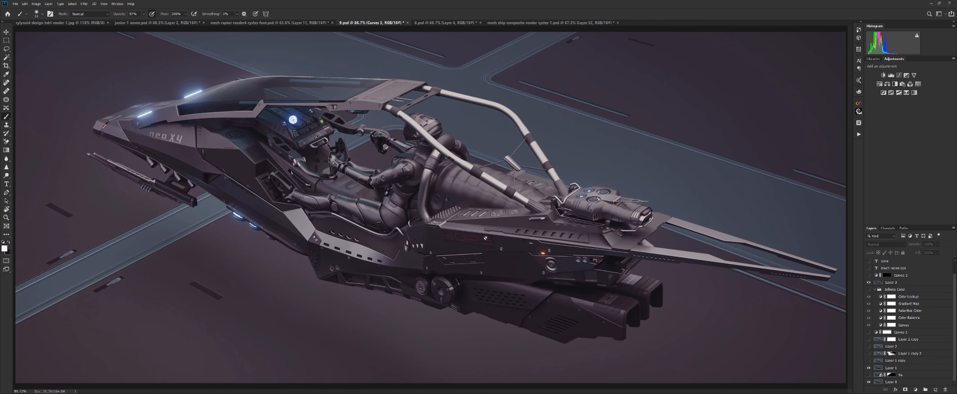
left_click(868, 268)
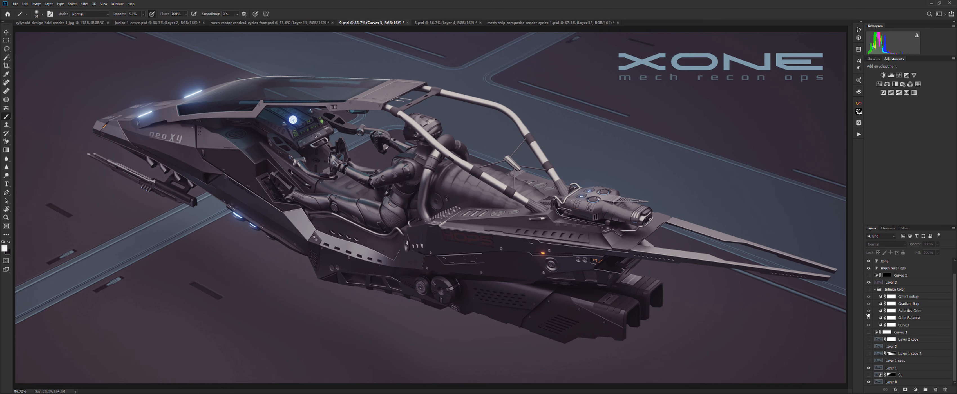
scroll(874, 330, "up", 1)
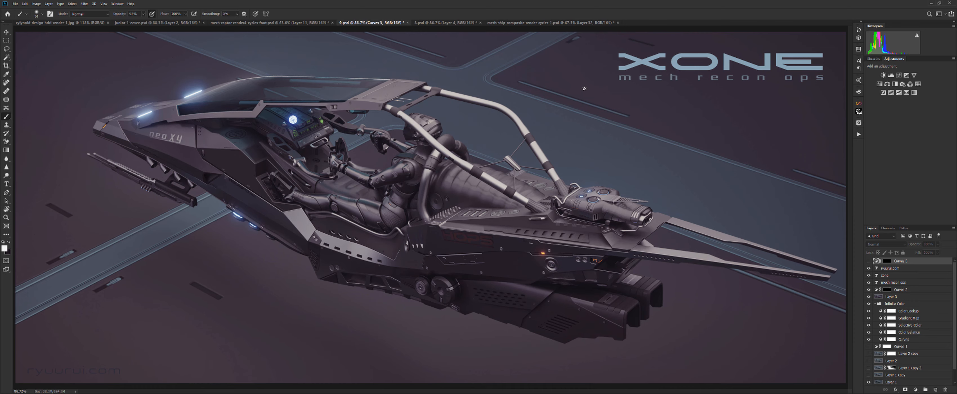
- Switch to the browser's portrait photography gallery and view the close-up of the reclining face with the knitted hat
left_click_drag(956, 86, 387, 85)
double_click(414, 86)
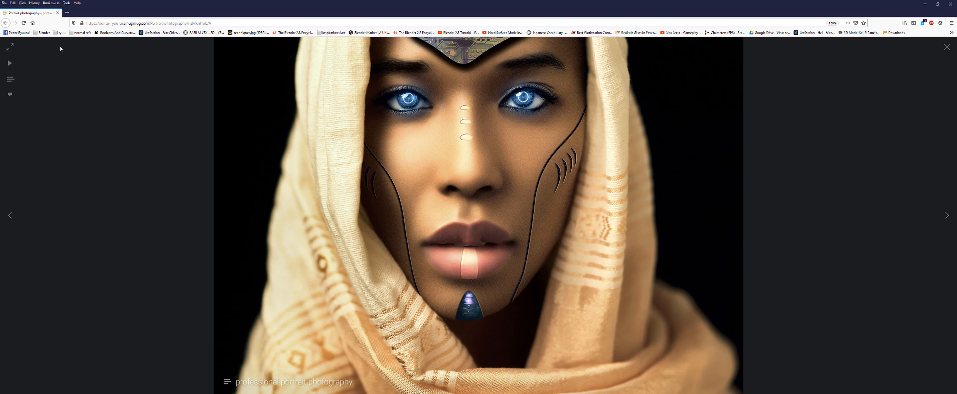
left_click(5, 23)
scroll(282, 145, "up", 4)
scroll(293, 143, "up", 5)
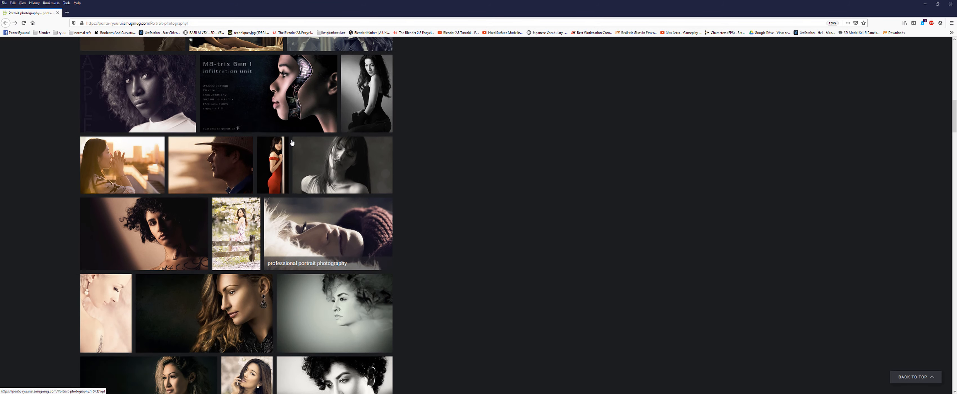
left_click(358, 252)
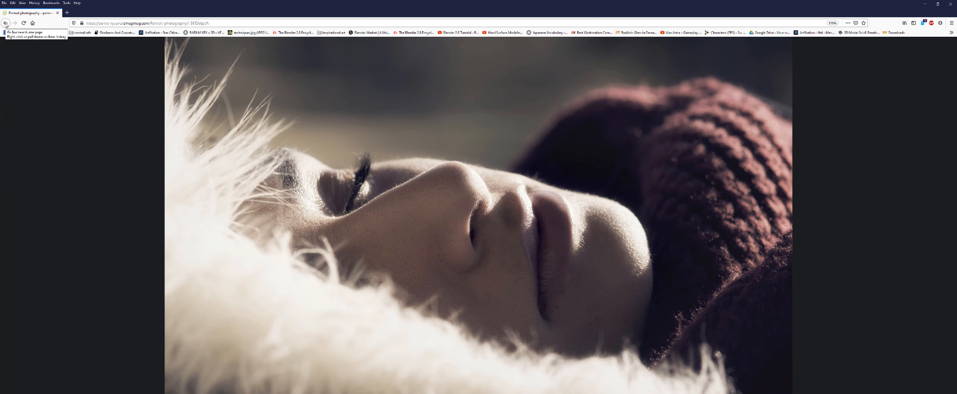
- View the black and white portrait of the woman in a knitted sweater from the gallery, then switch back to Photoshop
left_click(5, 23)
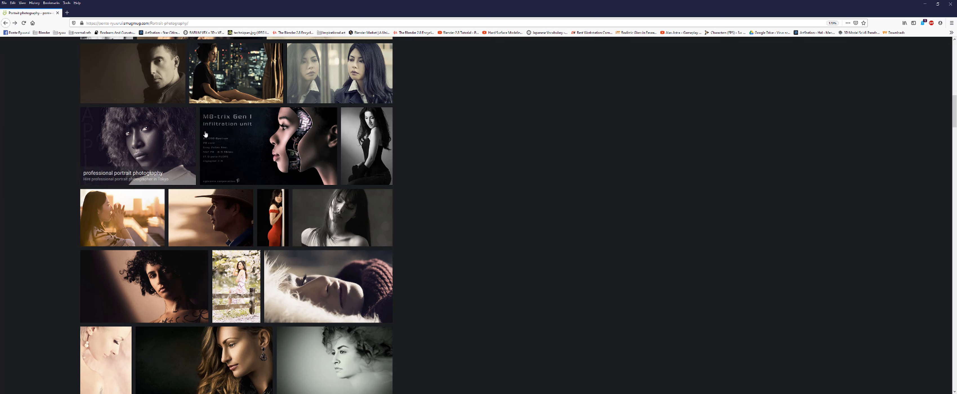
scroll(231, 153, "up", 5)
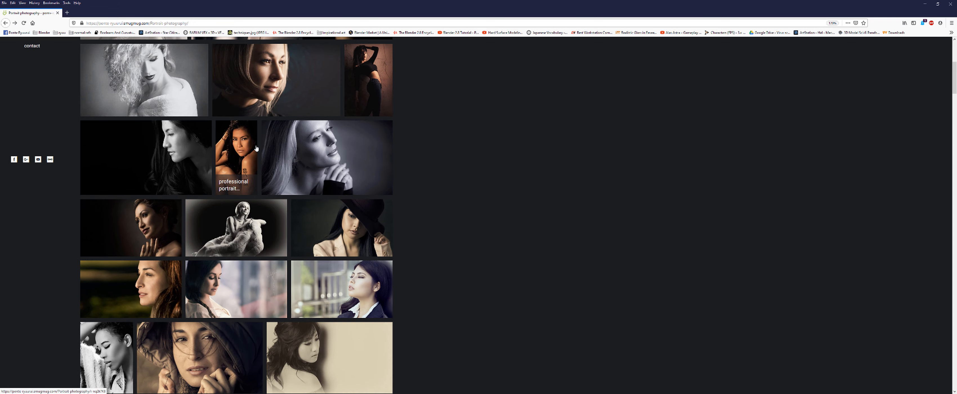
scroll(256, 163, "up", 6)
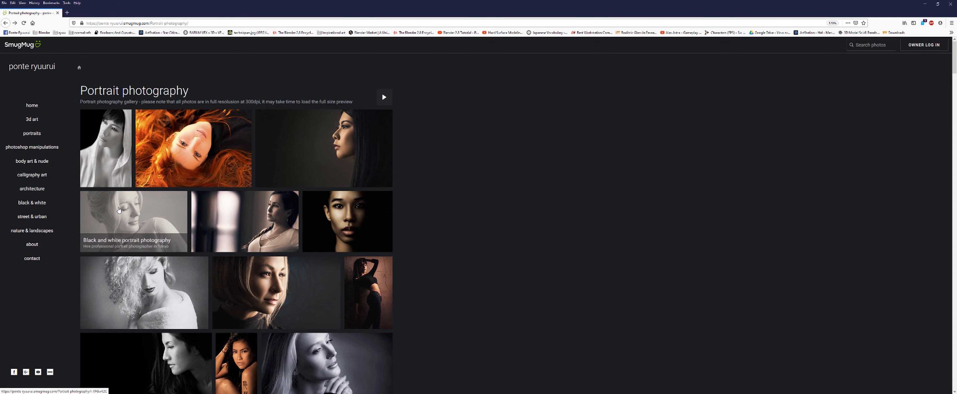
left_click(184, 182)
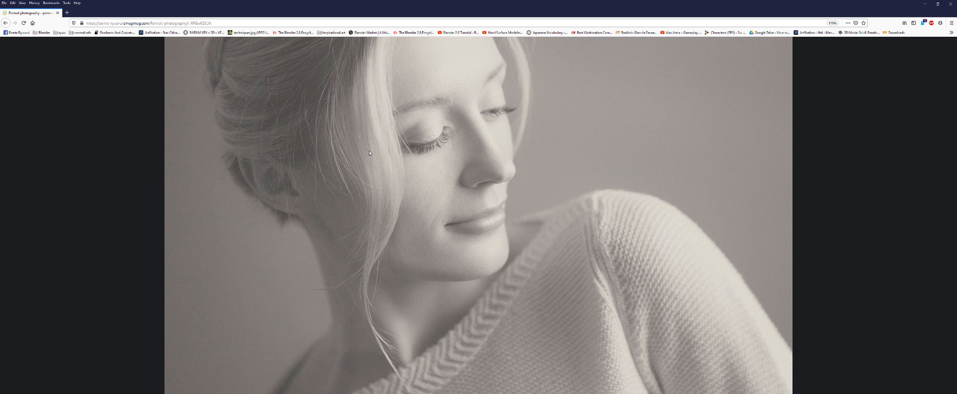
left_click(925, 5)
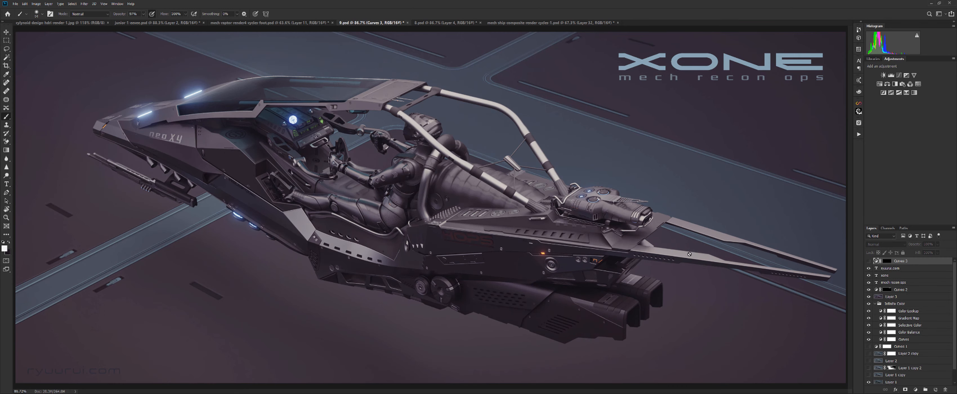
- Isolate the bottom render layer of the three-quarter view, then show Layer 1 as well to compare the canopy highlight
left_click(902, 329)
scroll(886, 371, "down", 1)
left_click(868, 382, "alt")
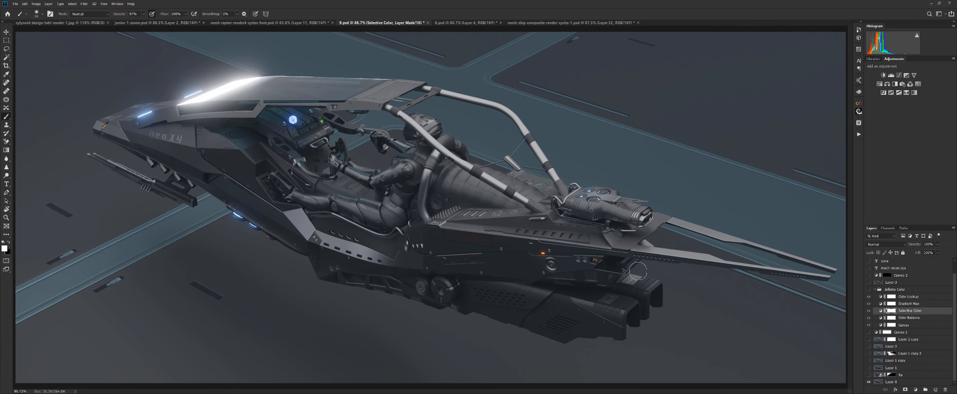
left_click(868, 368)
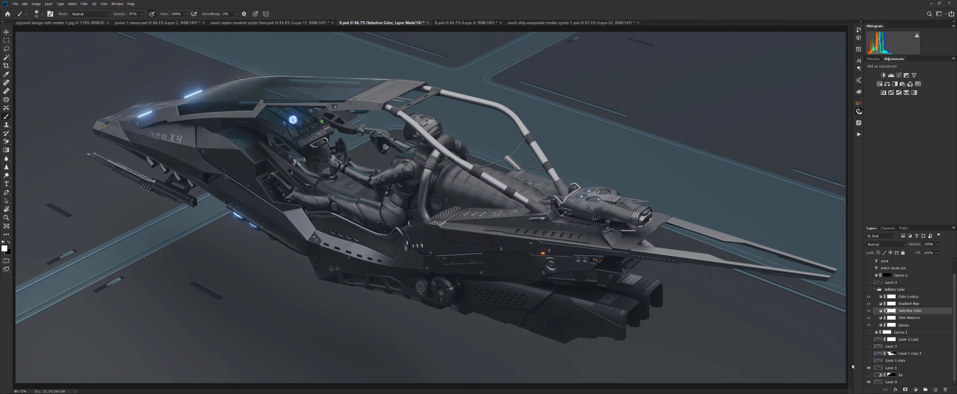
- Switch to the Joonyor v3 drone render and paint two short, roughly vertical white guide strokes below its title
left_click(442, 23)
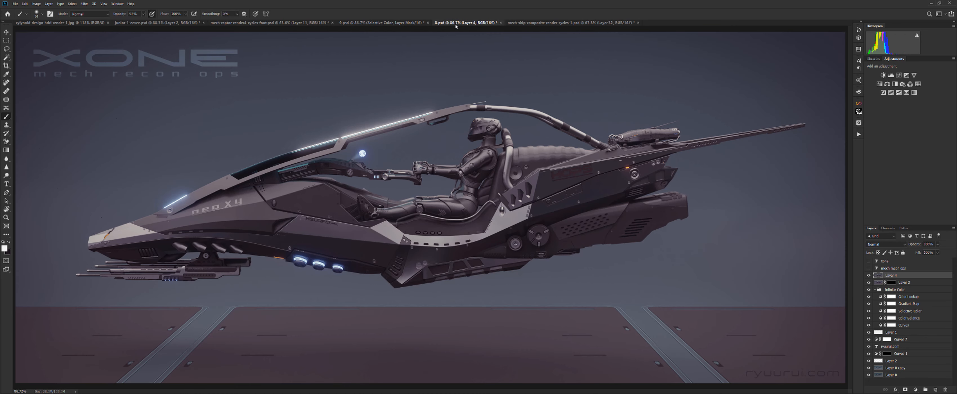
left_click(293, 23)
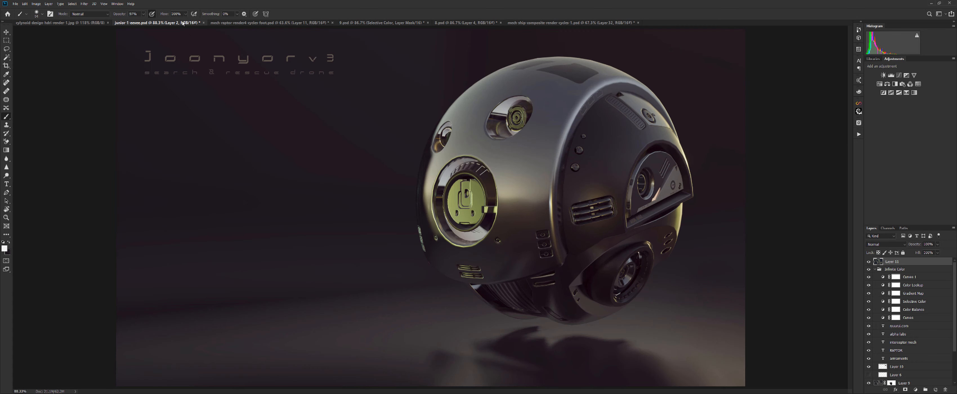
left_click(194, 23)
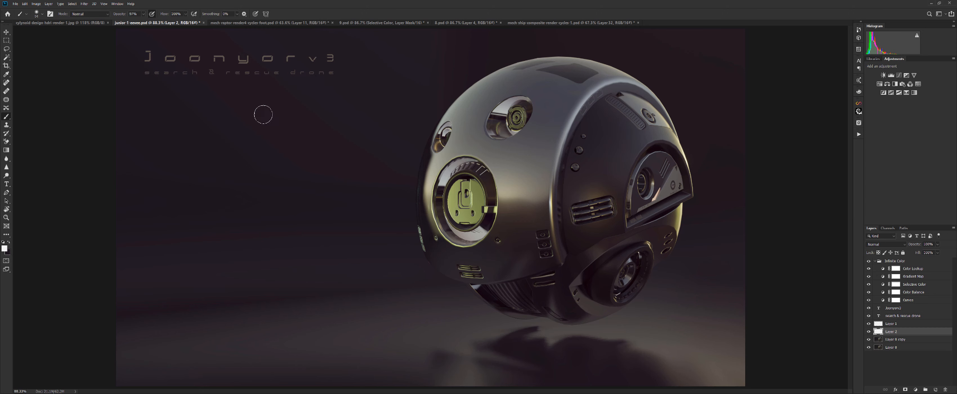
left_click_drag(227, 93, 226, 162)
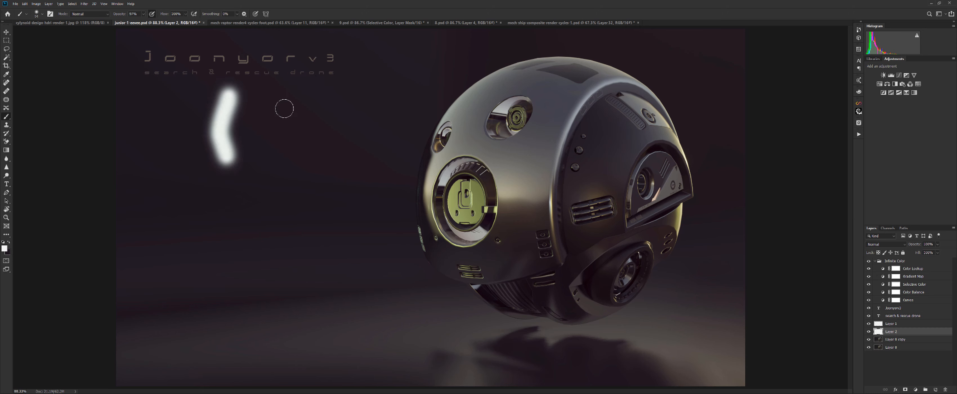
left_click_drag(290, 92, 277, 165)
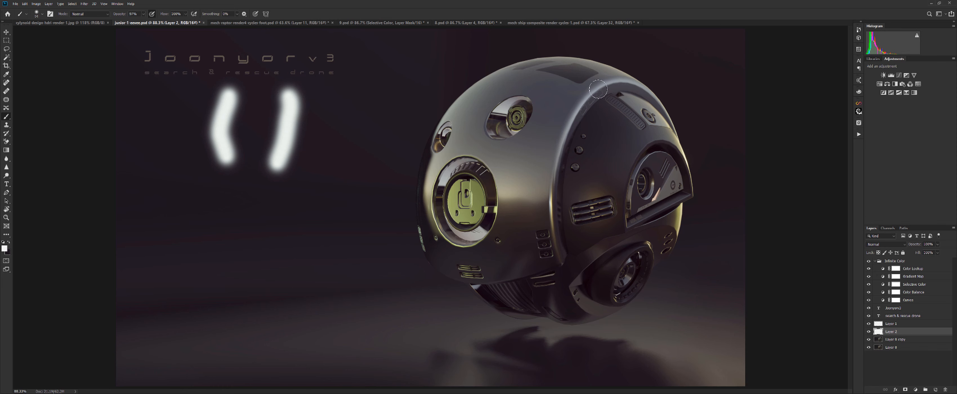
- Paint a curved white guide stroke down the drone's shell to its side lens and a slanted stroke across the title
left_click_drag(602, 84, 627, 183)
mouse_move(312, 42)
left_mouse_down()
mouse_move(239, 61)
mouse_move(297, 66)
mouse_move(348, 150)
mouse_move(519, 147)
mouse_move(617, 124)
left_mouse_up()
key("ctrl+z")
- Try a diagonal white stroke and a crossing pair of short strokes beneath the slanted title mark, then undo them
left_click_drag(281, 65, 333, 145)
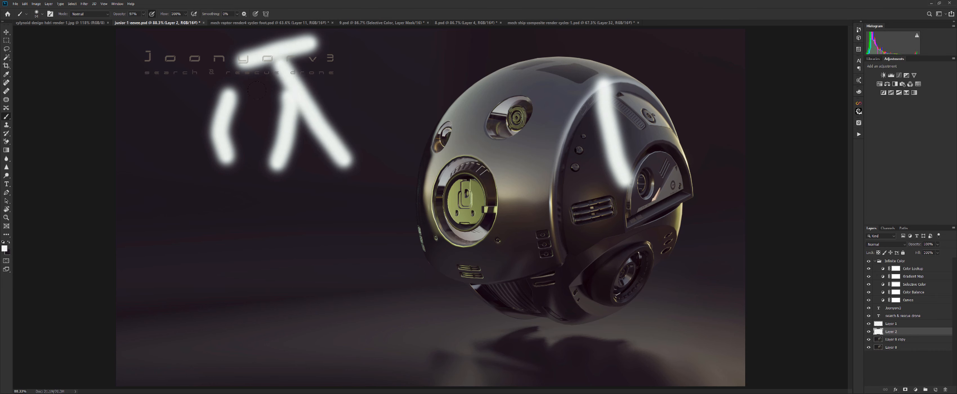
key("ctrl+z")
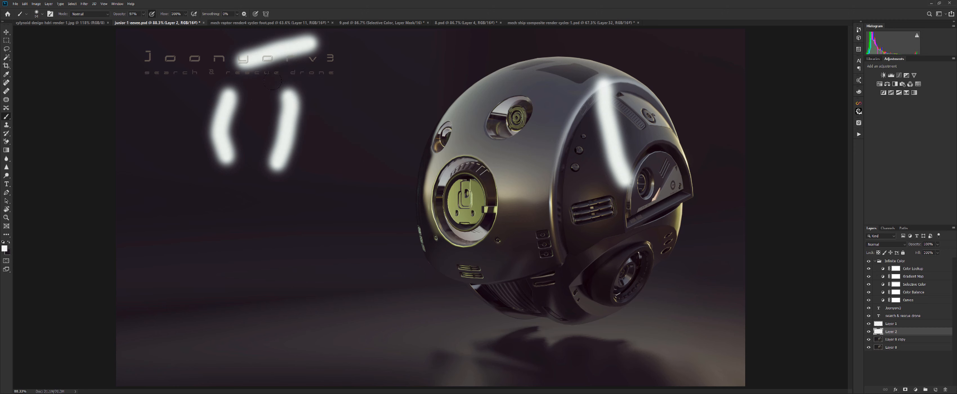
mouse_move(269, 66)
left_mouse_down()
mouse_move(285, 94)
mouse_move(257, 88)
mouse_move(300, 107)
mouse_move(312, 88)
left_mouse_up()
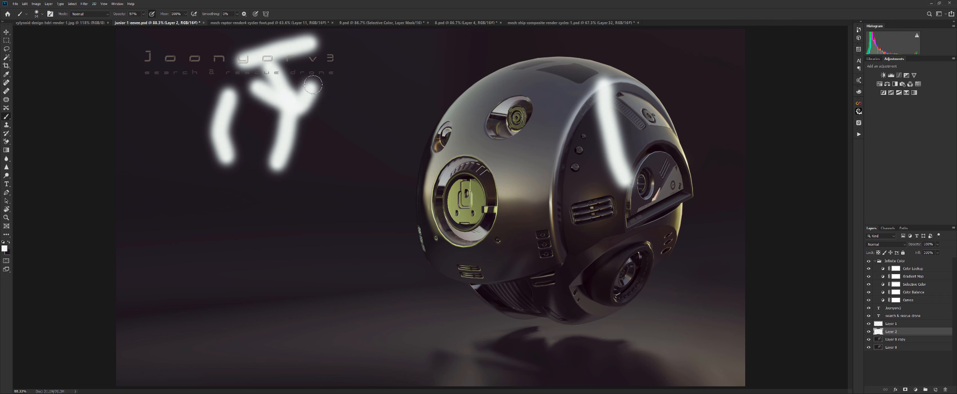
key("ctrl+z")
key("ctrl+z")
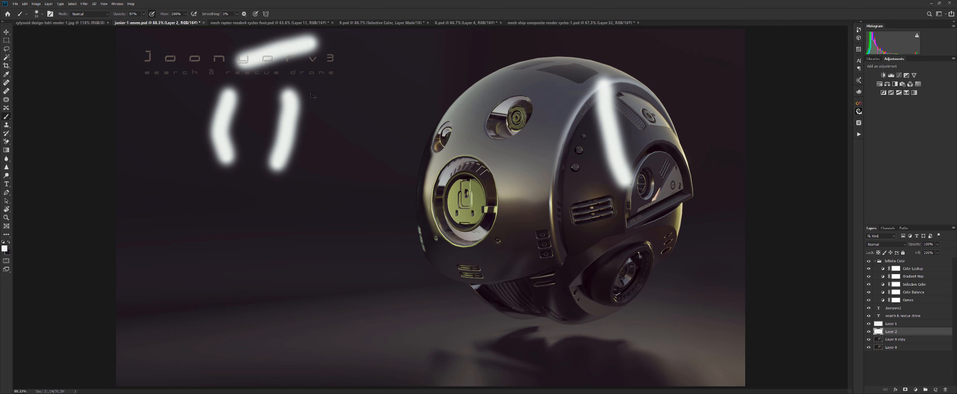
- Try a longer white diagonal from the title mark toward the drone with another stroke crossing its lower part, then undo both
left_click_drag(280, 65, 383, 172)
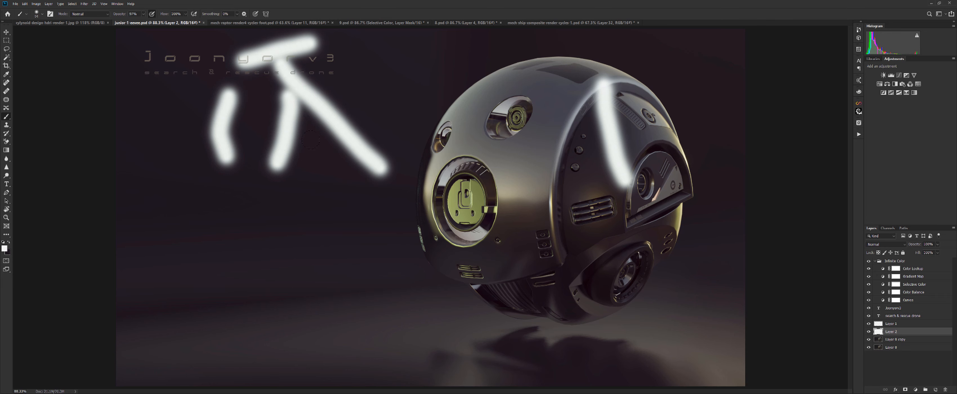
left_click_drag(312, 140, 402, 122)
key("ctrl+z")
key("ctrl+z")
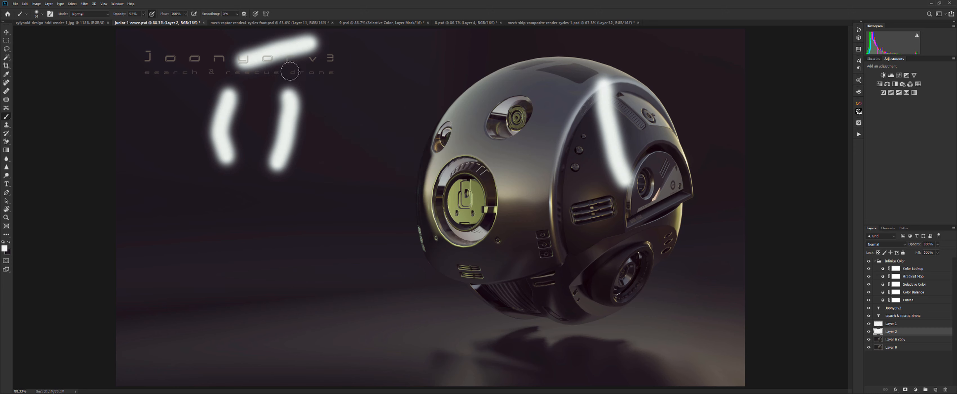
- Try a white diagonal from the title toward the drone and a stroke across its shell, undoing these and the slanted title mark
left_click_drag(287, 74, 390, 180)
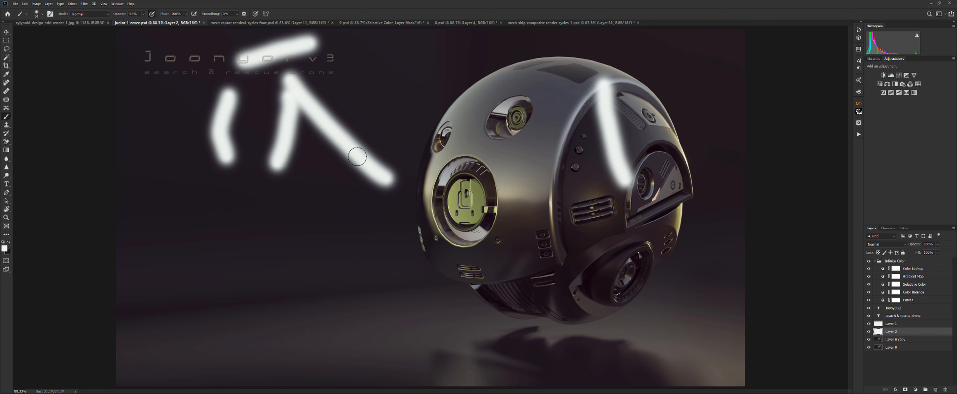
key("ctrl+z")
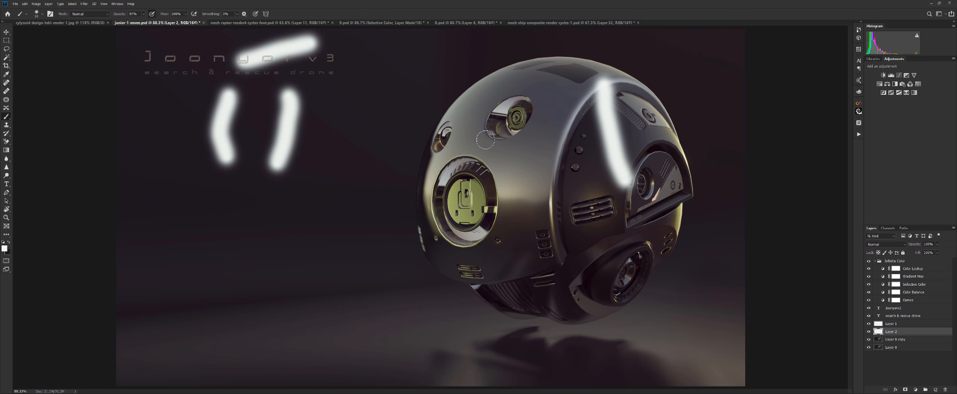
key("ctrl+z")
mouse_move(511, 173)
left_mouse_down()
mouse_move(641, 109)
mouse_move(573, 133)
mouse_move(538, 131)
mouse_move(640, 165)
left_mouse_up()
key("ctrl+z")
key("ctrl+z")
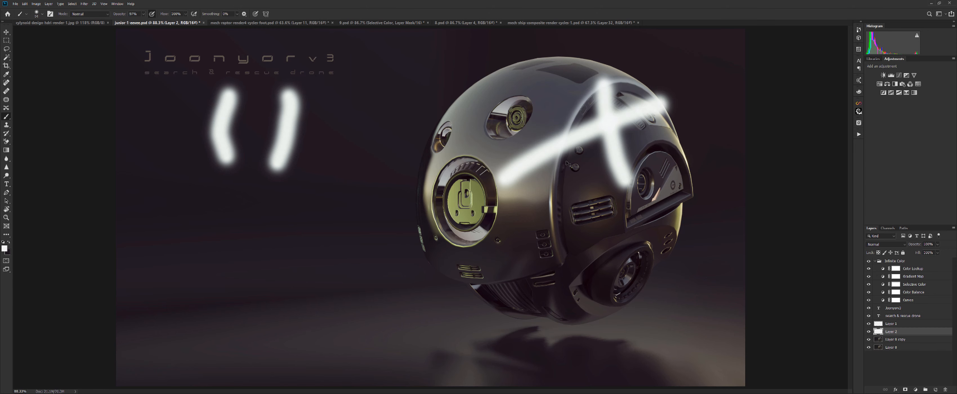
- Try a white diagonal descending across the drone's upper shell toward its side lens, then undo it and the remaining guide strokes
left_click_drag(464, 77, 585, 132)
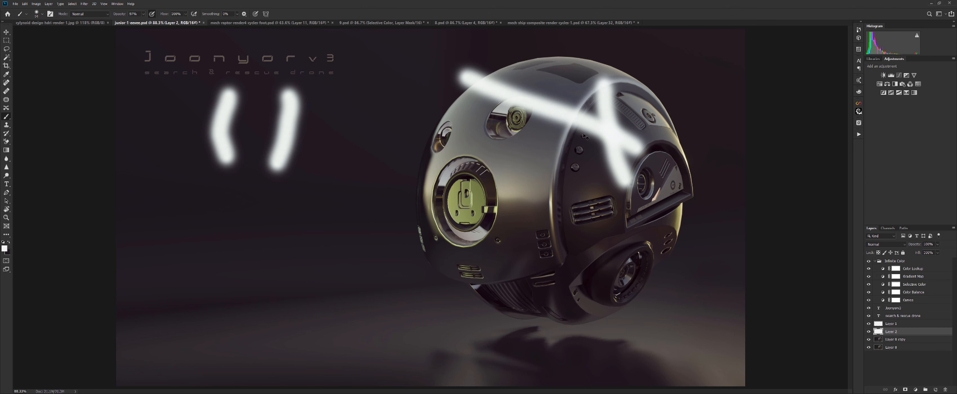
key("ctrl+z")
key("ctrl+z")
key("ctrl+z")
key("ctrl+z")
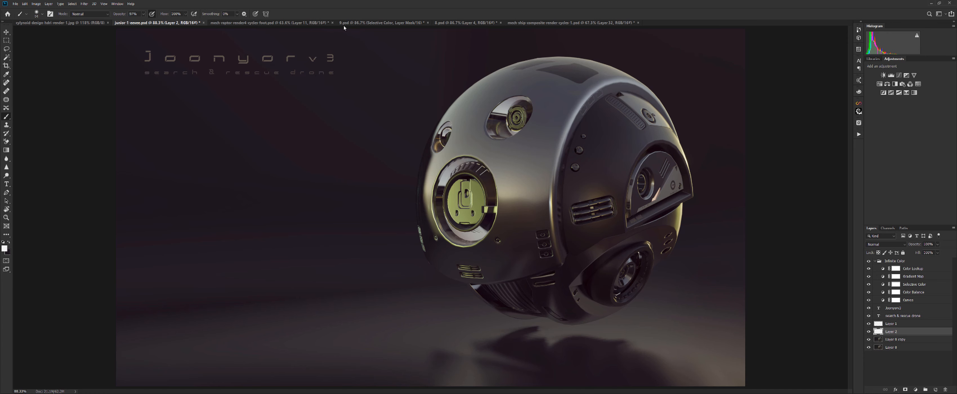
- Try one more white guide stroke toward the drone, undo it, and switch to the Raptor interceptor mech render
left_click(263, 23)
key("ctrl+shift+Tab")
mouse_move(120, 182)
left_mouse_down()
mouse_move(463, 201)
mouse_move(458, 322)
mouse_move(480, 304)
left_mouse_up()
key("ctrl+z")
key("ctrl+z")
key("ctrl+z")
key("ctrl+z")
key("ctrl+Tab")
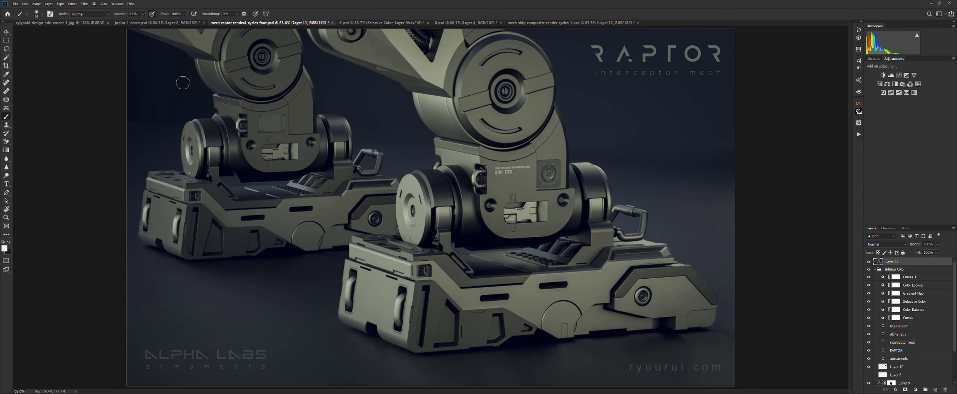
- Try a freehand and a straight white diagonal from the rear mech leg to the front foot's toe, undoing both
mouse_move(160, 52)
left_mouse_down()
mouse_move(191, 90)
mouse_move(503, 262)
left_mouse_up()
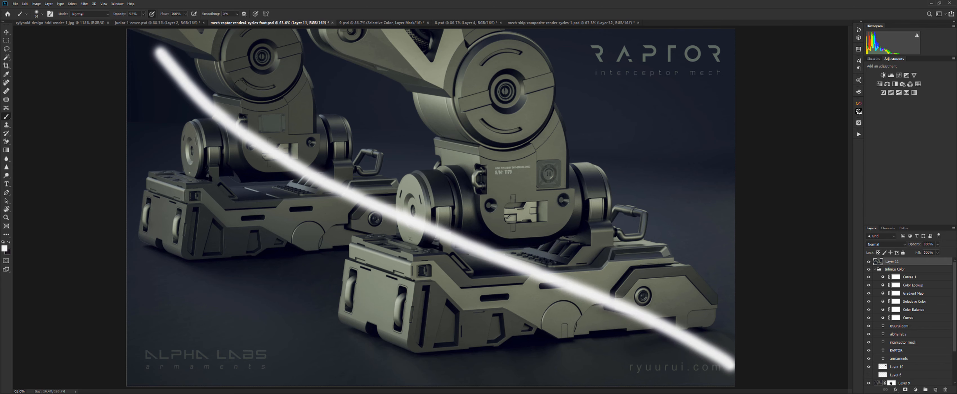
key("ctrl+z")
left_click(708, 352, "shift")
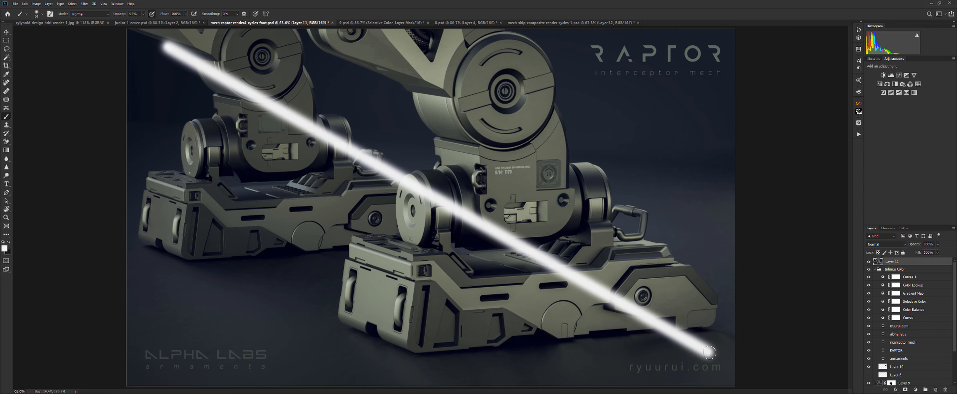
key("ctrl+z")
- Try straight white guide lines joining the rear foot, the front ankle and the rear leg, then undo them all
left_click(170, 231)
left_click(408, 221, "shift")
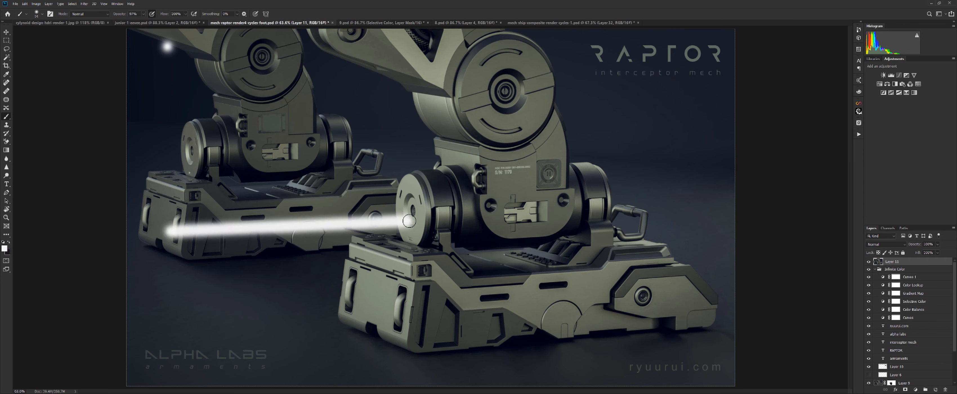
left_click(210, 38, "shift")
left_click(173, 184, "shift")
key("ctrl+z")
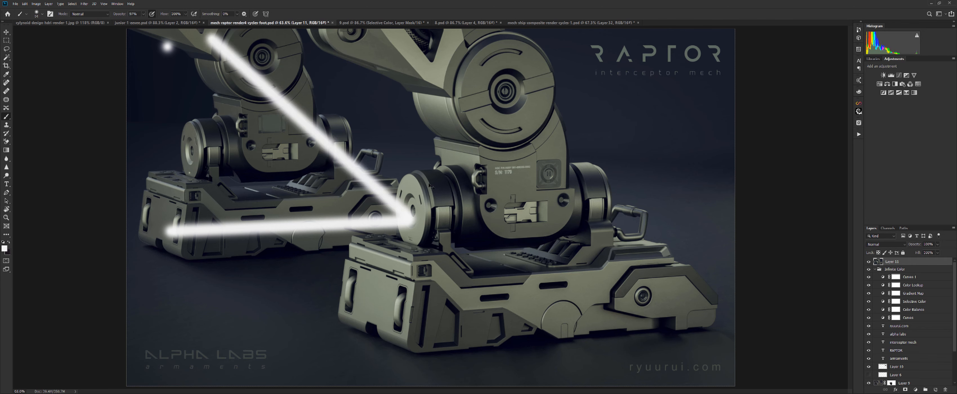
key("ctrl+z")
key("ctrl+z")
key("ctrl+z")
key("ctrl+z")
- Try a white guide triangle from the front leg's upper joint to the heel and toe of the front foot, then undo its sides
left_click(335, 35)
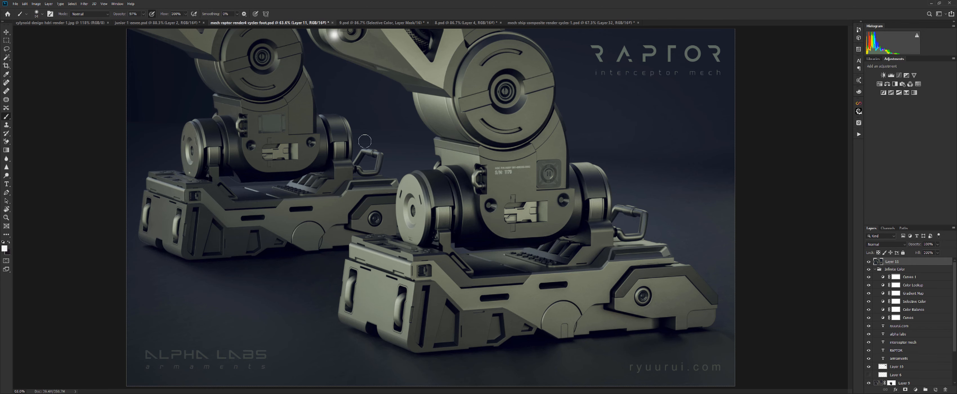
left_click(396, 305, "shift")
left_click(724, 278, "shift")
left_click(335, 34, "shift")
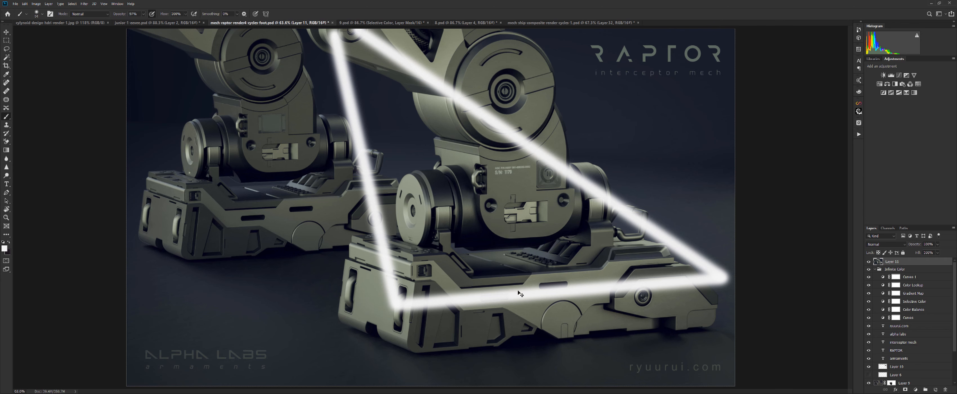
key("ctrl+z")
key("ctrl+z")
key("ctrl+z")
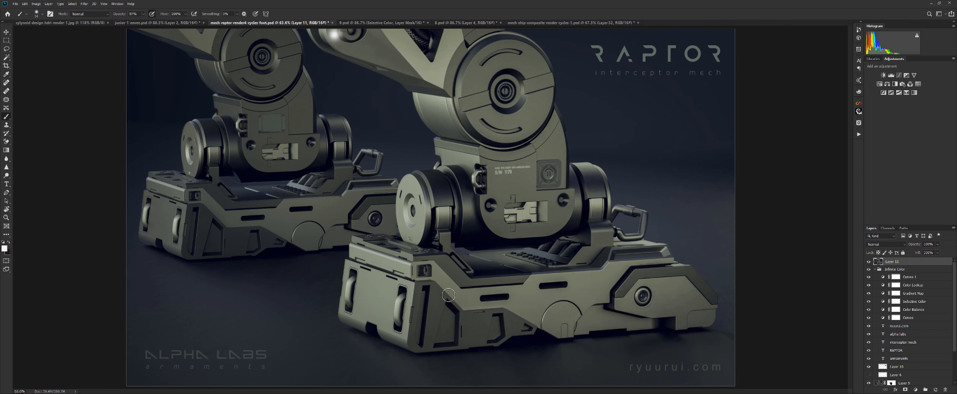
- Try a large white triangle linking the Alpha Labs text, the ryuurui.com text and the RAPTOR title, then undo it
left_click(207, 361)
left_click(631, 366, "shift")
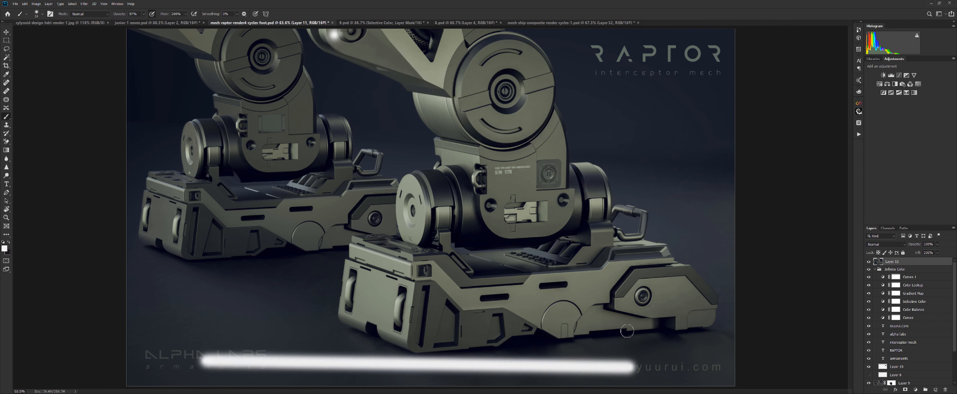
left_click(599, 62, "shift")
left_click(188, 344, "shift")
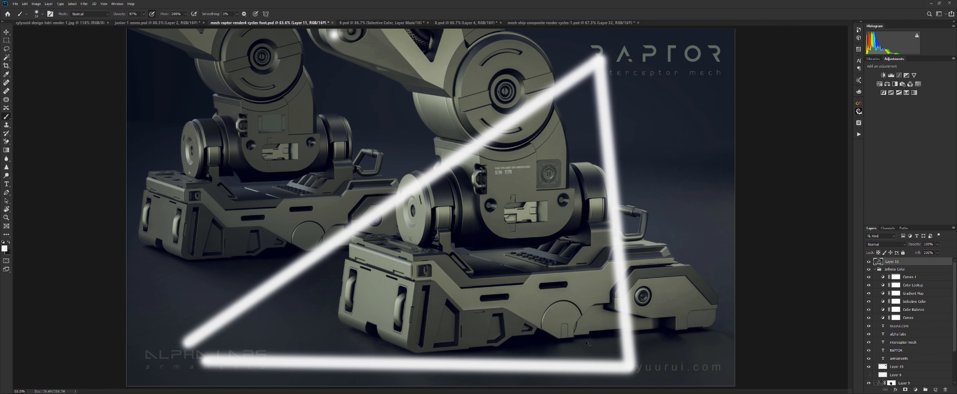
key("ctrl+z")
key("ctrl+z")
key("ctrl+z")
key("ctrl+z")
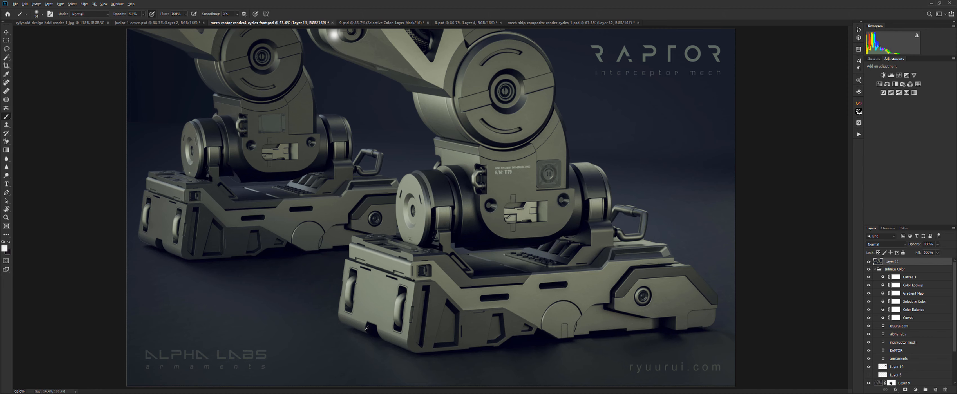
- Try a thick white stroke looping around the rear ankle and an ellipse around the front ankle, then undo them
scroll(368, 328, "down", 2)
scroll(429, 283, "up", 2)
left_click_drag(275, 197, 312, 195)
mouse_move(192, 171)
left_mouse_down()
mouse_move(81, 158)
mouse_move(263, 166)
left_mouse_up()
left_click_drag(262, 97, 253, 160)
mouse_move(543, 197)
left_mouse_down()
mouse_move(457, 275)
mouse_move(431, 234)
left_mouse_up()
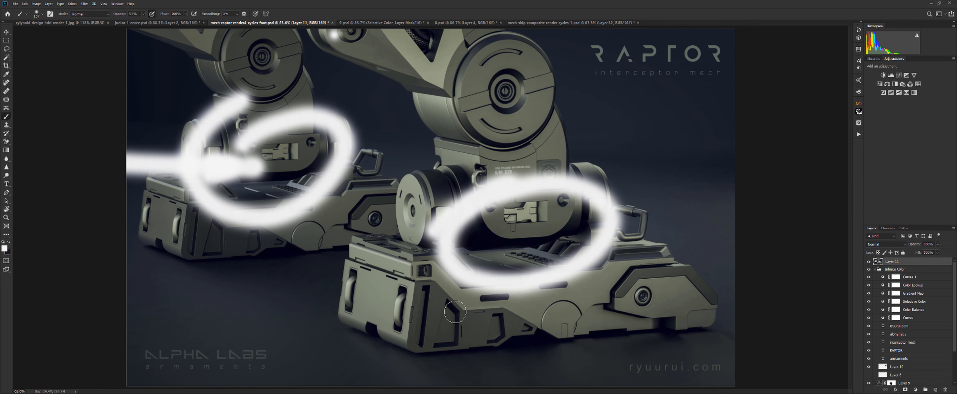
key("ctrl+z")
key("ctrl+z")
key("ctrl+z")
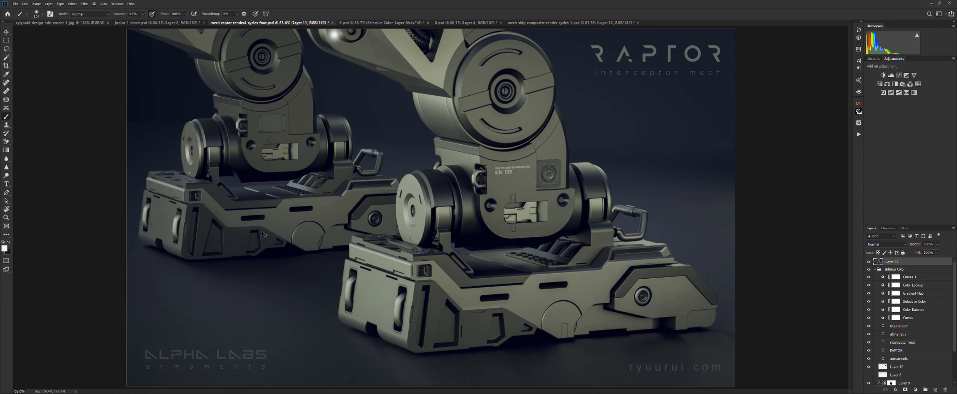
- Try a sweeping white stroke from the image edge past the rear ankle and loops around the front foot, then undo them
mouse_move(90, 159)
left_mouse_down()
mouse_move(303, 179)
mouse_move(499, 265)
mouse_move(626, 226)
left_mouse_up()
mouse_move(621, 193)
left_mouse_down()
mouse_move(334, 331)
mouse_move(420, 167)
mouse_move(357, 268)
left_mouse_up()
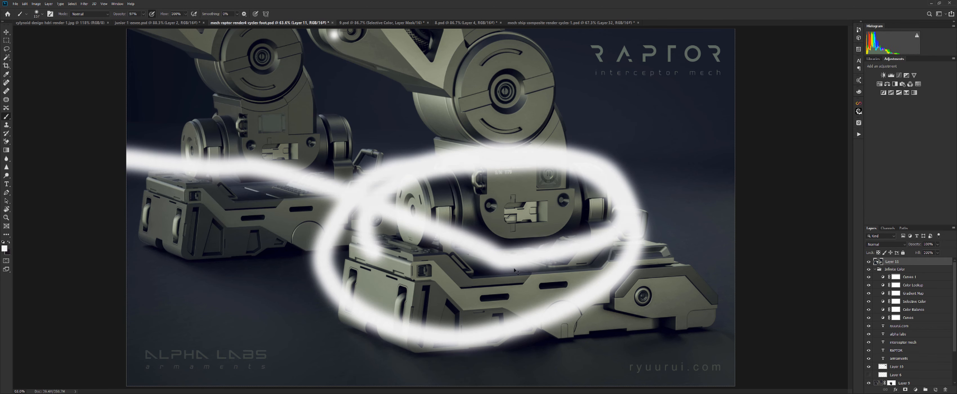
key("ctrl+z")
key("ctrl+z")
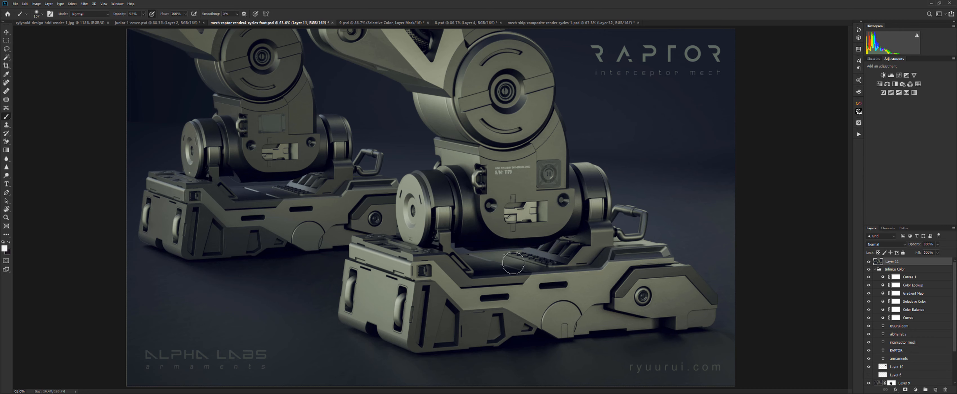
- Swap the brush colours and set the foreground to a near-black blue
key("x")
left_click(5, 249)
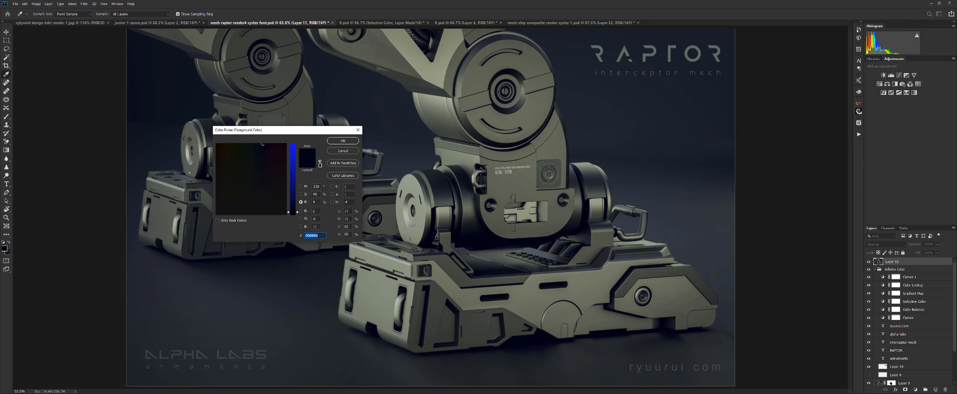
left_click(342, 141)
- Revisit the drone render briefly, switch to the neoX4 hover vehicle render, and show Layer 3 and its text layers
key("ctrl+shift+Tab")
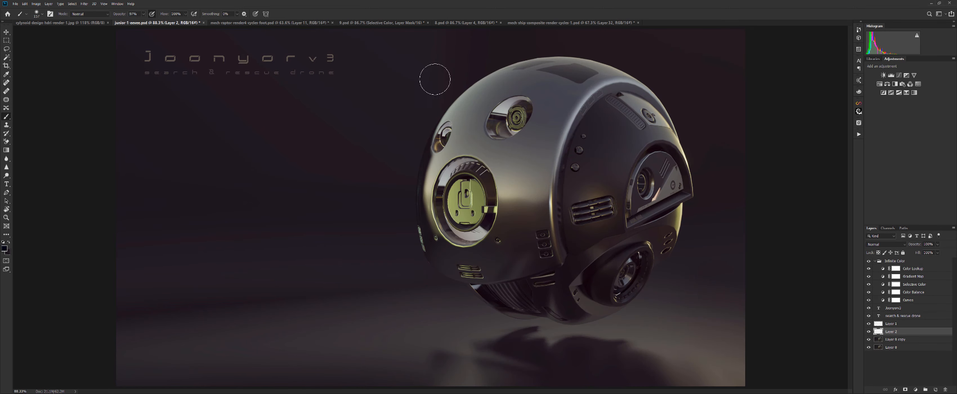
key("ctrl+Tab")
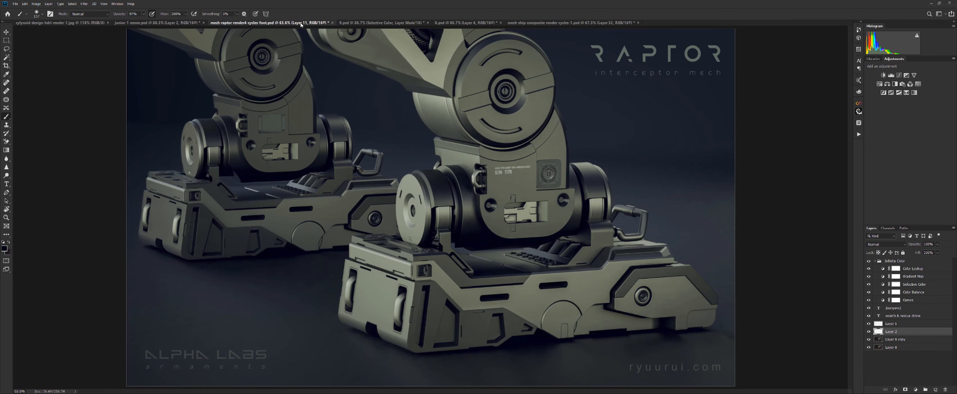
left_click(384, 23)
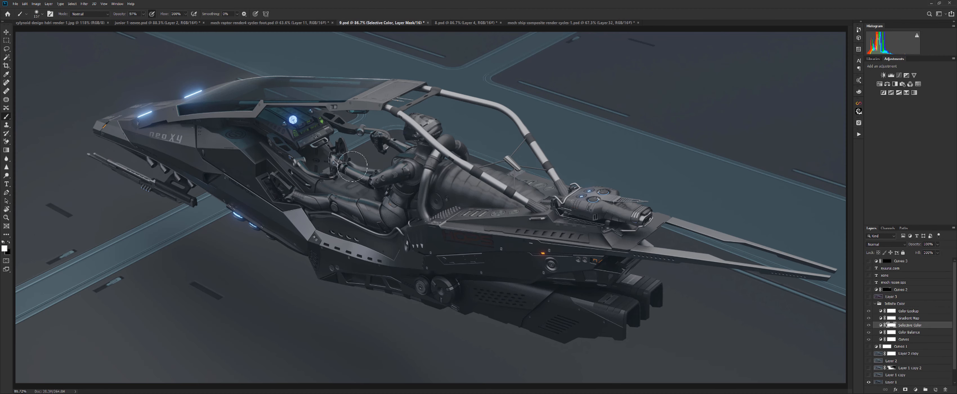
left_click(869, 297)
left_click_drag(869, 275, 868, 268)
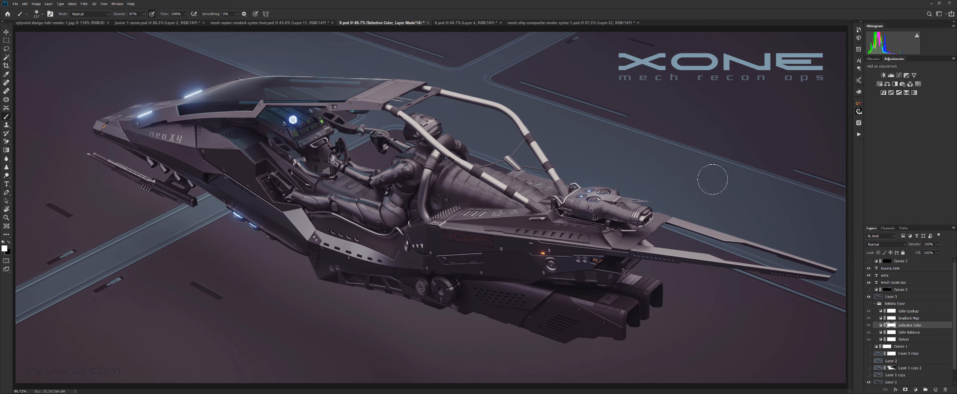
- Open Layer 3 in the Camera Raw Filter, raise the exposure strongly, and examine the highlights on the pilot and hull
left_click(890, 298)
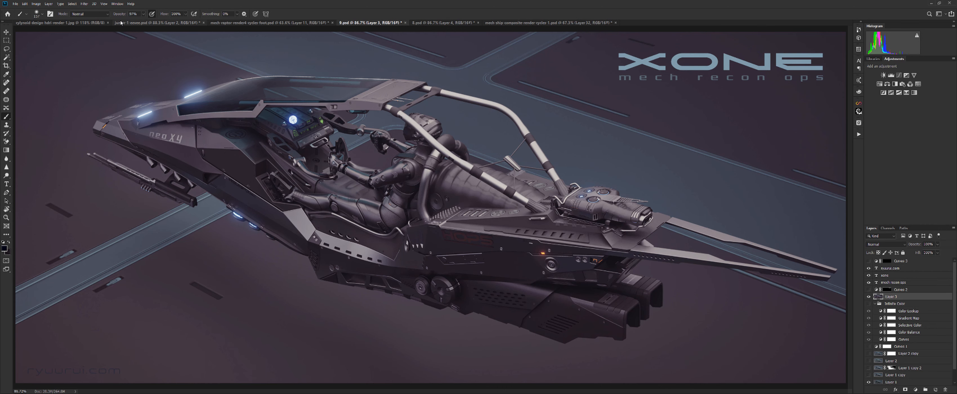
left_click(84, 5)
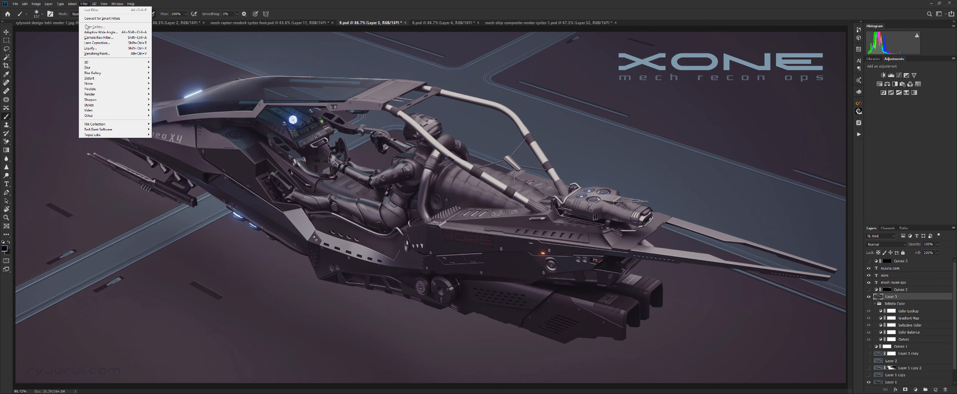
left_click(91, 39)
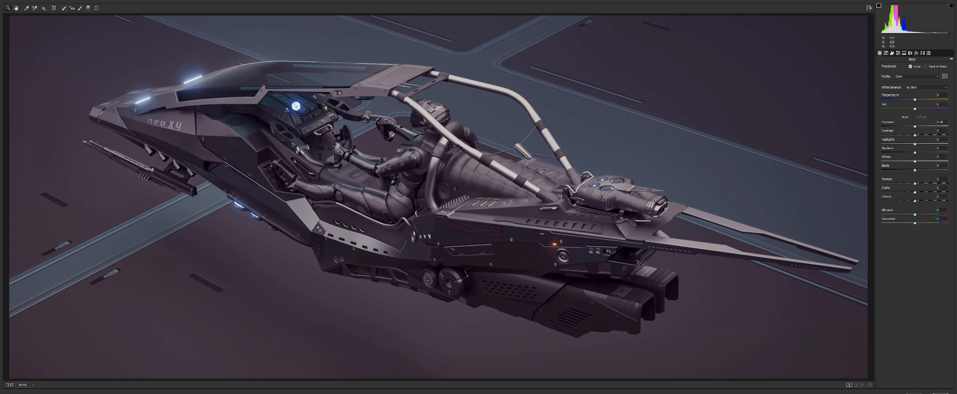
left_click_drag(918, 126, 939, 129)
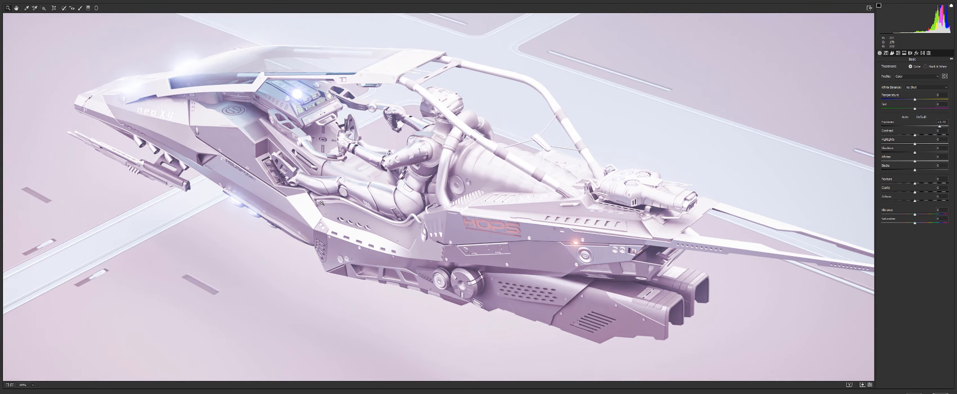
double_click(412, 200)
scroll(251, 210, "up", 2)
left_click_drag(251, 211, 438, 167)
scroll(377, 193, "up", 3)
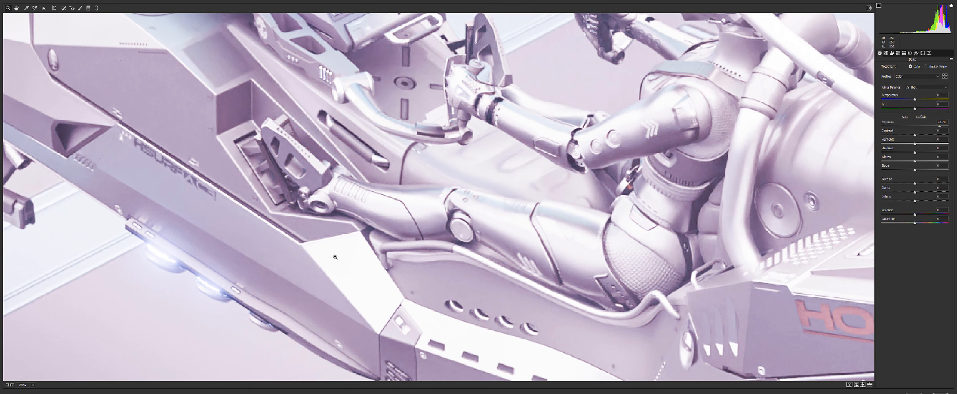
scroll(401, 237, "down", 5)
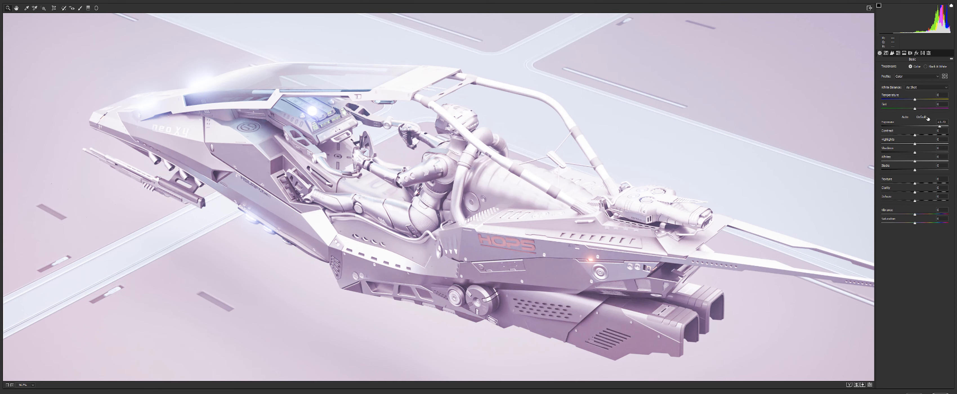
- Try the exposure at its minimum and slightly below neutral, resetting it to zero each time
left_click_drag(940, 127, 832, 128)
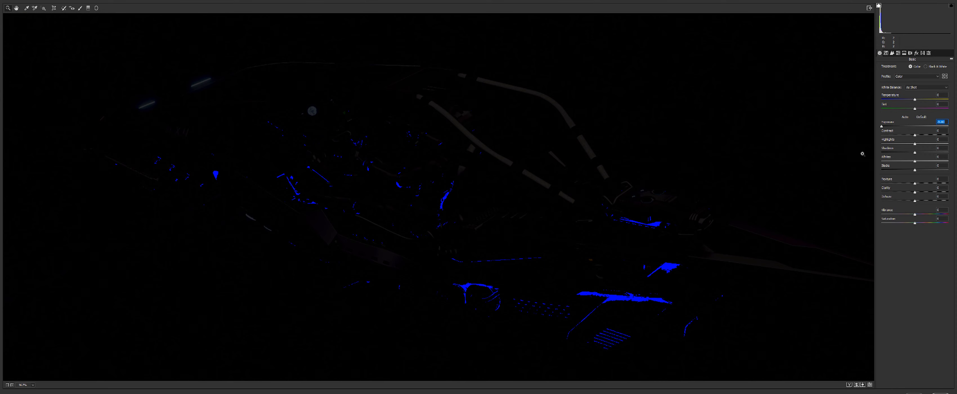
double_click(881, 126)
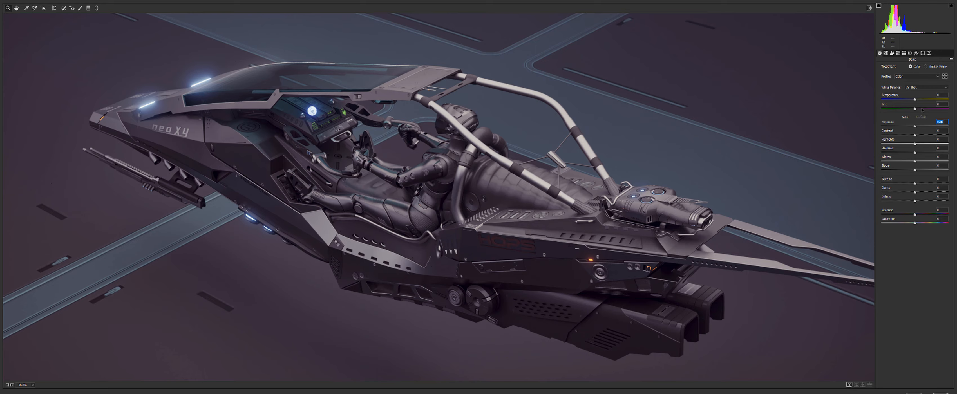
mouse_move(914, 127)
left_mouse_down()
mouse_move(892, 126)
mouse_move(940, 126)
mouse_move(872, 123)
mouse_move(949, 124)
mouse_move(882, 124)
mouse_move(907, 128)
left_mouse_up()
double_click(907, 128)
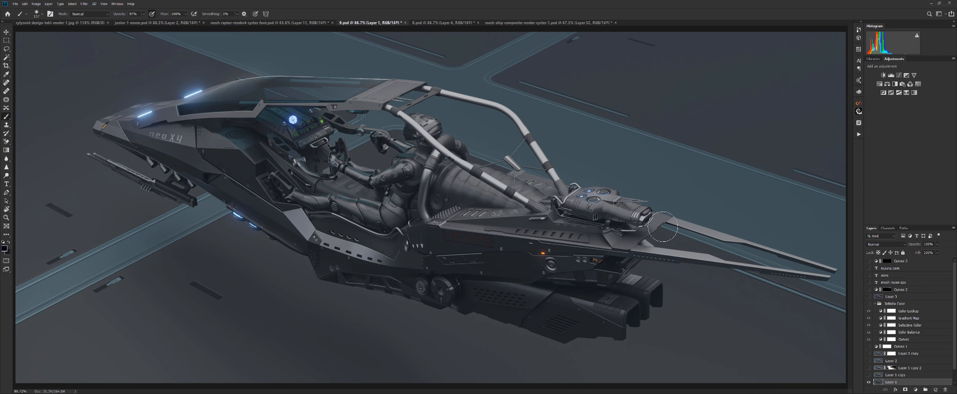
- Add a Curves adjustment above Layer 1 that darkens the shadows and lifts the midtones, keeping the vehicle in view
left_click(898, 76)
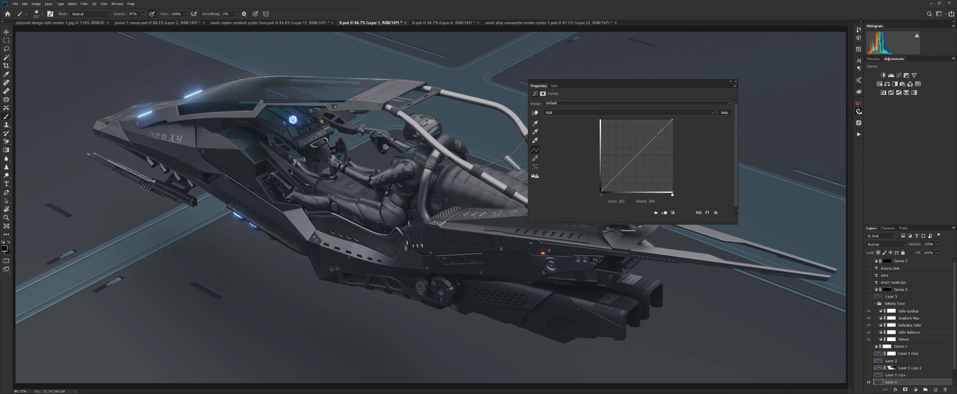
left_click_drag(613, 180, 613, 182)
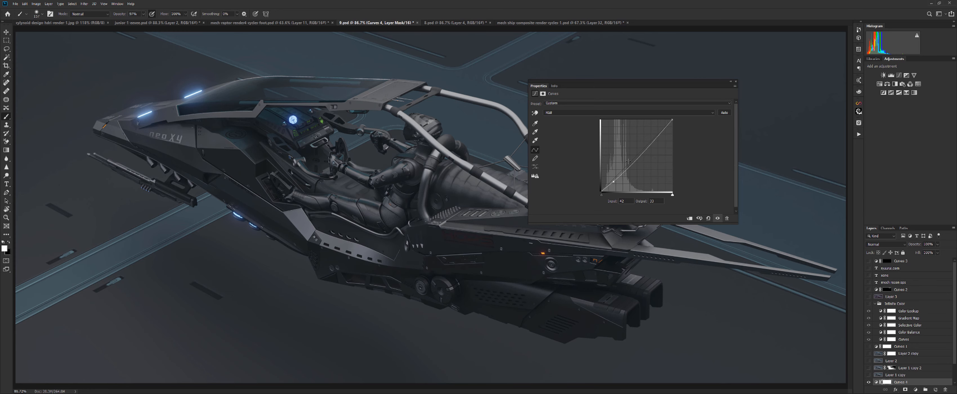
left_click(628, 161)
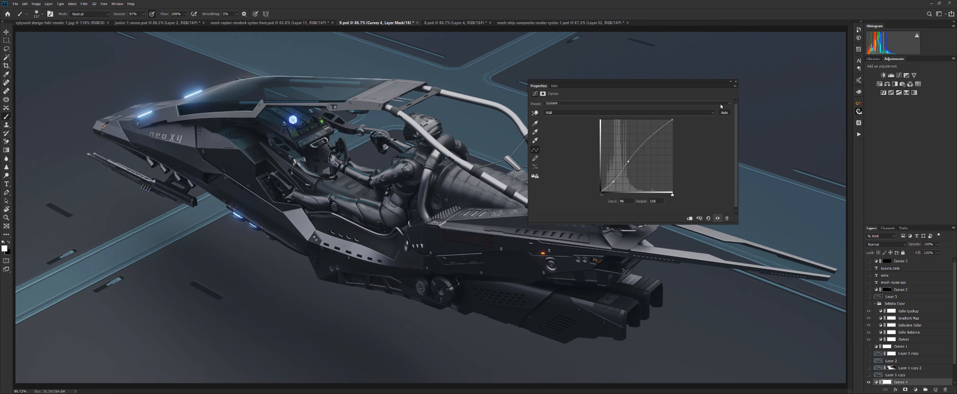
left_click_drag(704, 85, 852, 165)
left_click_drag(814, 131, 746, 79)
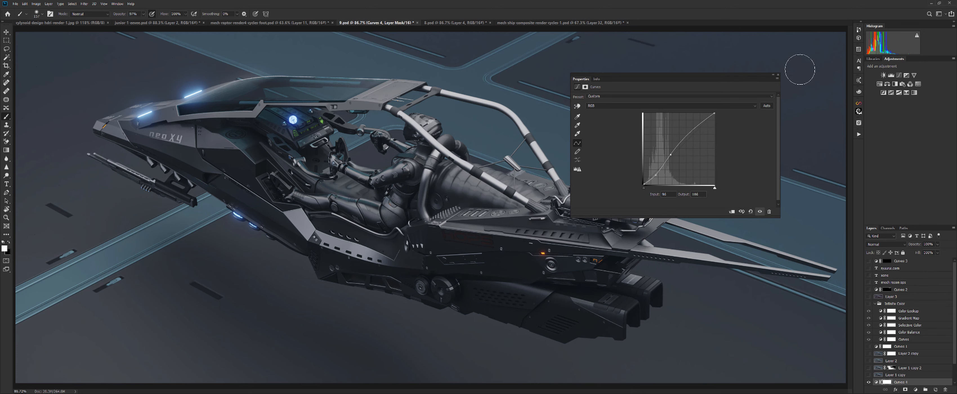
left_click(778, 75)
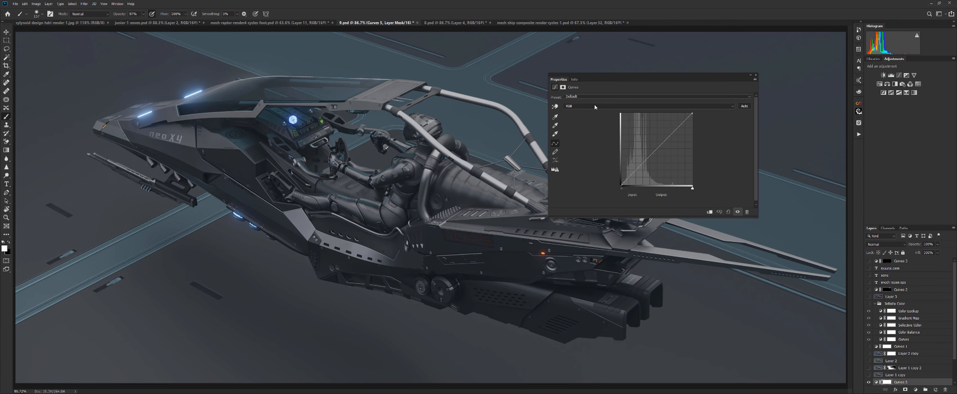
- Slightly lift the darkest tones of the Blue channel in the Curves 5 adjustment and set its blend mode to Color
left_click(594, 106)
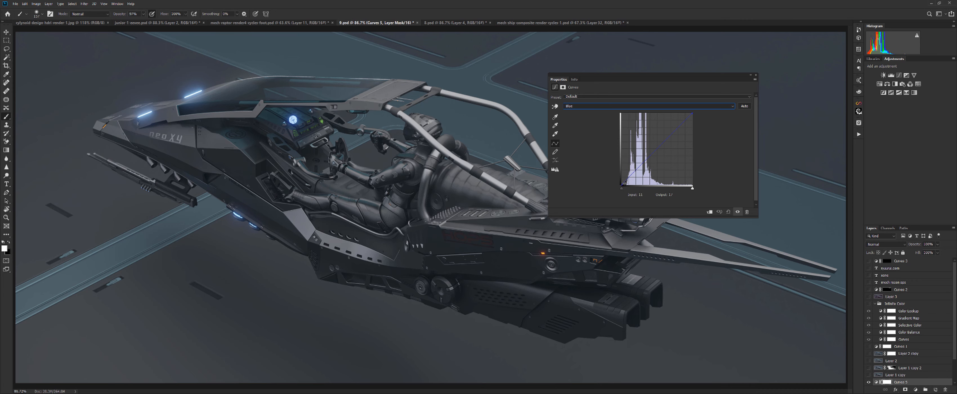
left_click_drag(622, 187, 620, 182)
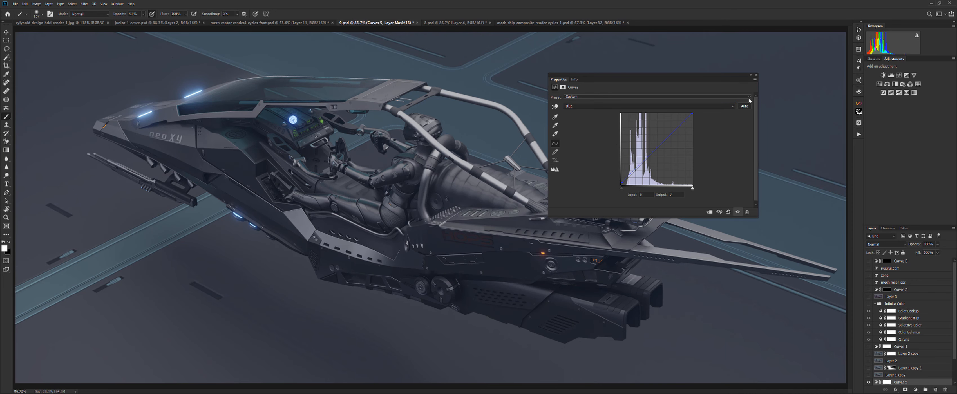
left_click(902, 243)
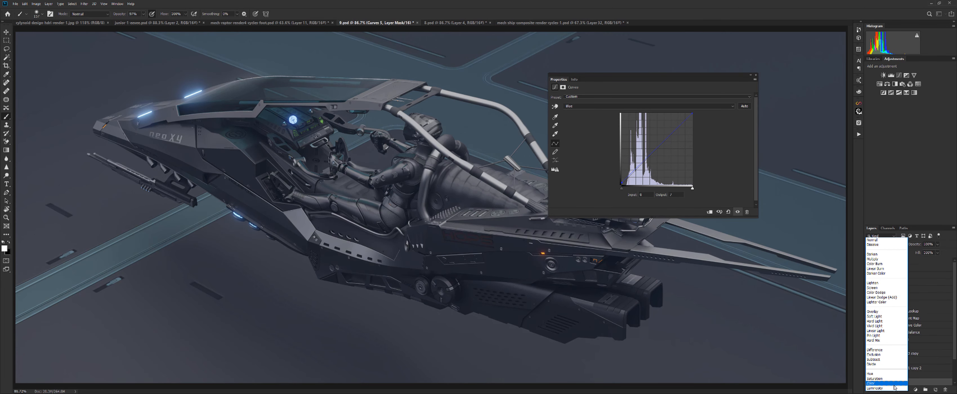
left_click(887, 383)
- Limit the Curves 5 adjustment with Blend If by slightly lowering the white end of This Layer
double_click(942, 384)
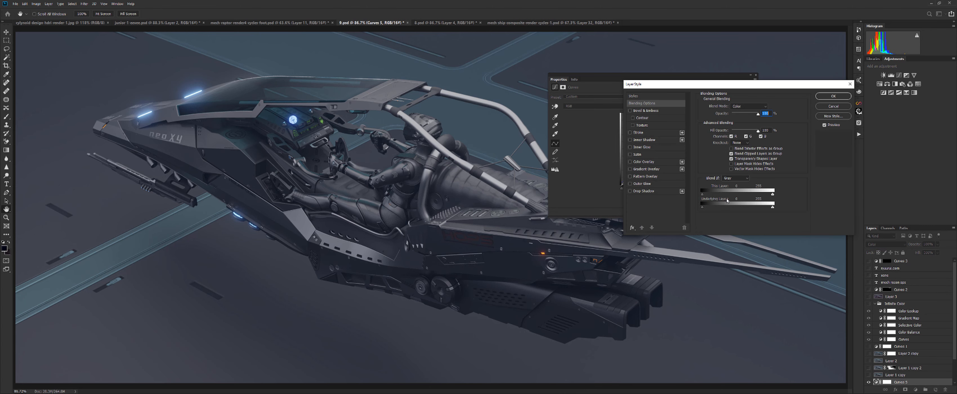
left_click_drag(771, 195, 763, 195)
left_click(848, 97)
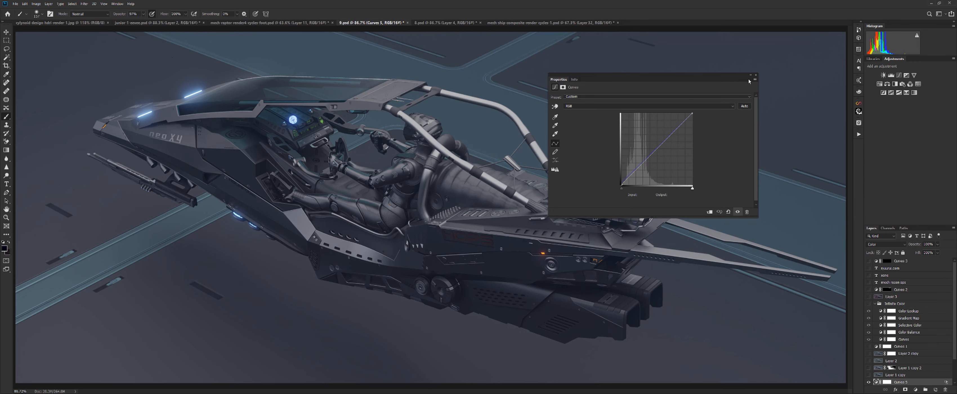
- Add another Curves adjustment with the Luminosity blend mode and turn on its on-image adjustment tool
left_click(898, 75)
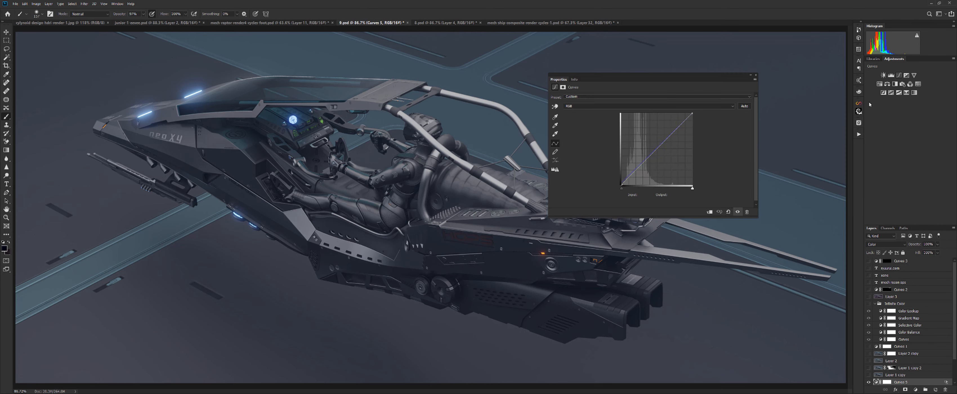
left_click(887, 245)
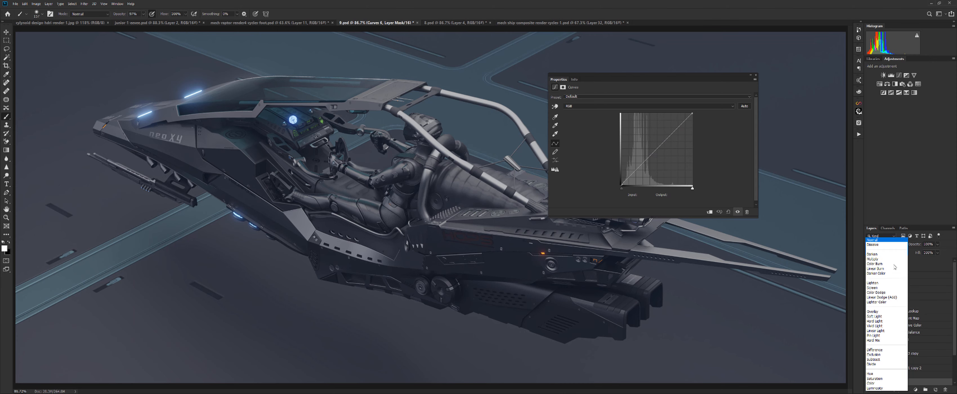
left_click(883, 389)
left_click(555, 107)
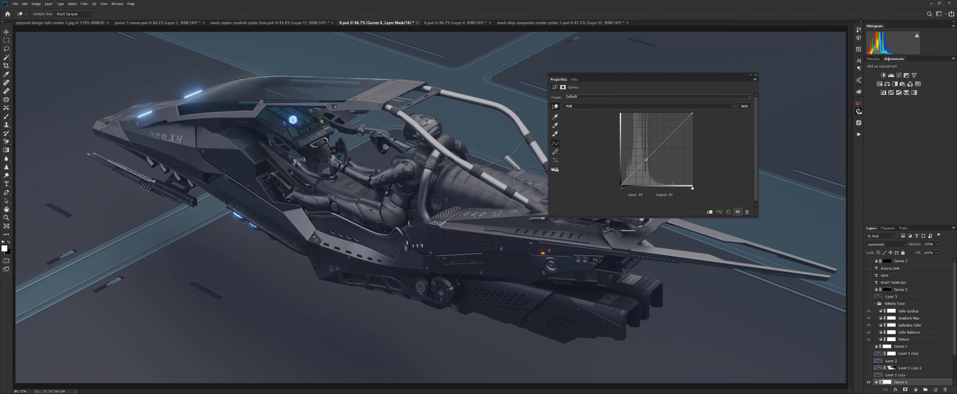
- Shape the luminosity curve from tones sampled on the pilot, hull, rear engine and roll bars, deepening shadows and brightening highlights
left_click_drag(369, 209, 368, 208)
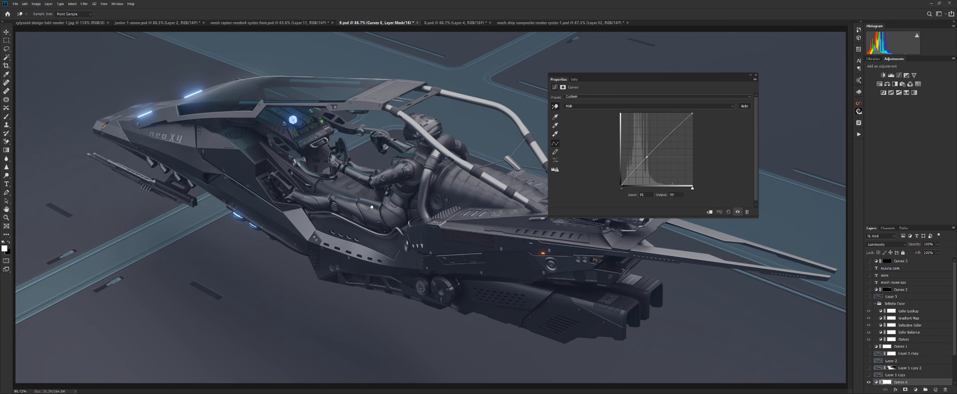
left_click_drag(371, 207, 372, 208)
left_click_drag(402, 175, 403, 176)
left_click_drag(293, 216, 294, 215)
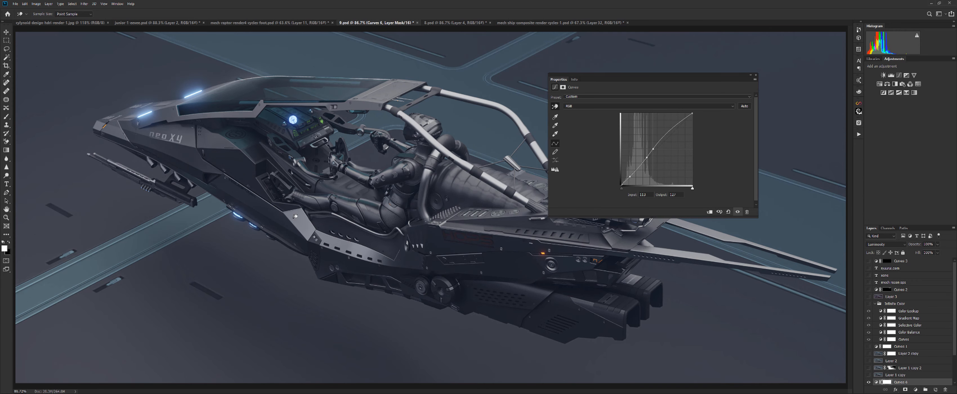
left_click_drag(513, 189, 514, 190)
left_click_drag(650, 284, 649, 276)
left_click_drag(532, 120, 532, 114)
left_click(755, 75)
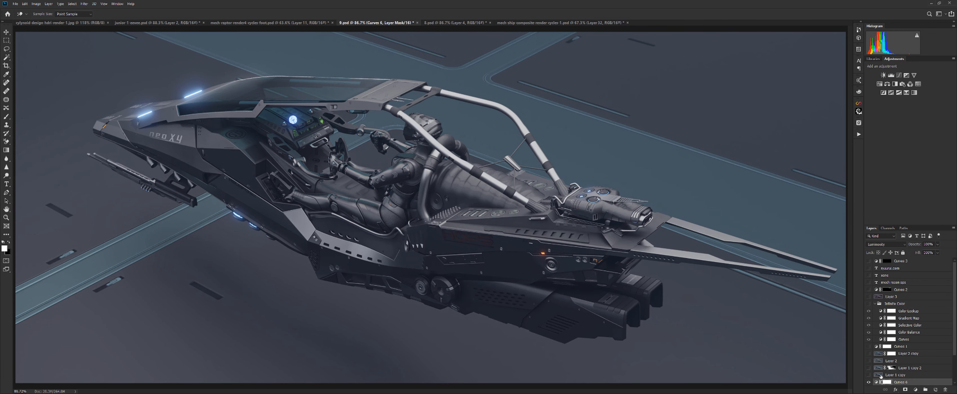
- Reduce the fill of the Curves 6 layer to about 75% and group it with Curves 5
scroll(874, 379, "down", 3)
left_click(868, 347)
left_click(867, 346)
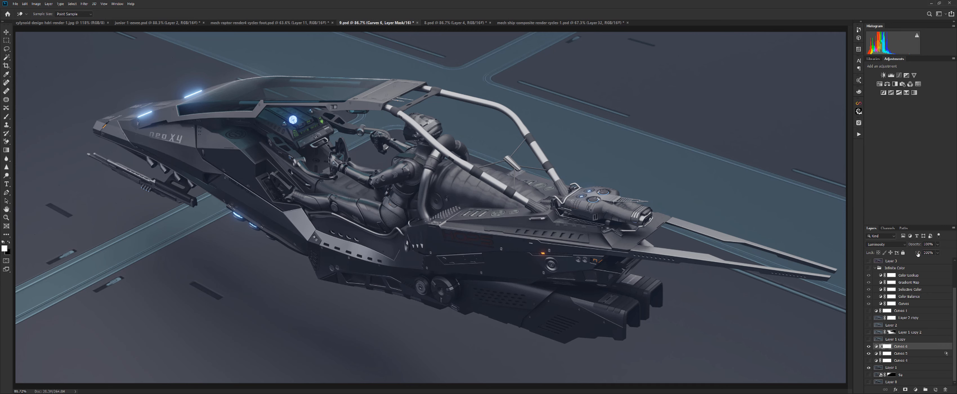
left_click_drag(918, 254, 908, 255)
left_click(904, 354, "shift")
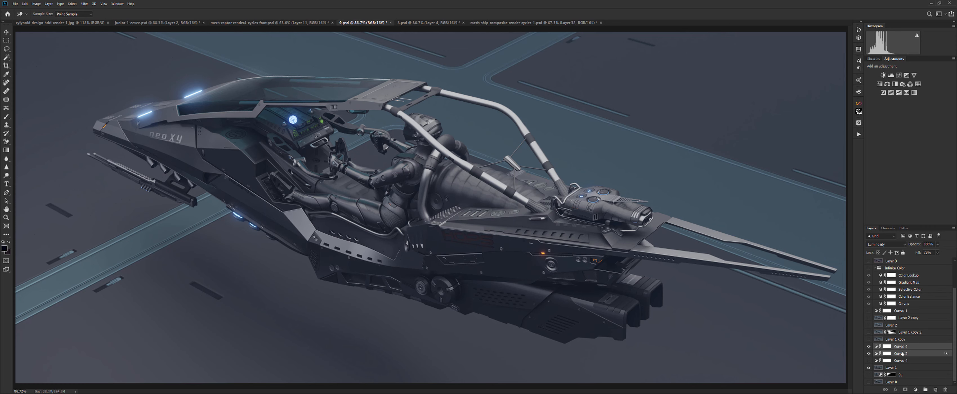
key("ctrl+g")
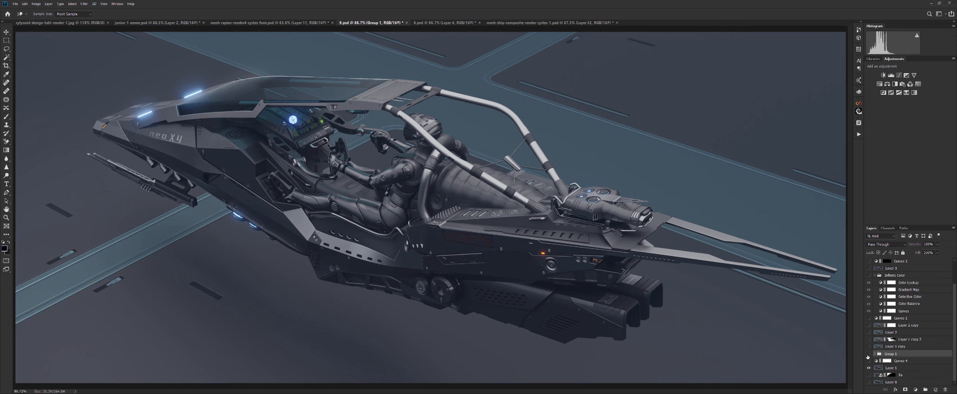
- Compare the render with and without Group 1, and against the Curves 4 adjustment, by toggling their visibility
left_click(868, 355)
left_click(868, 354)
left_click(868, 355)
left_click(868, 355)
left_click(868, 355)
left_click(868, 354)
left_click(869, 354)
left_click(868, 354)
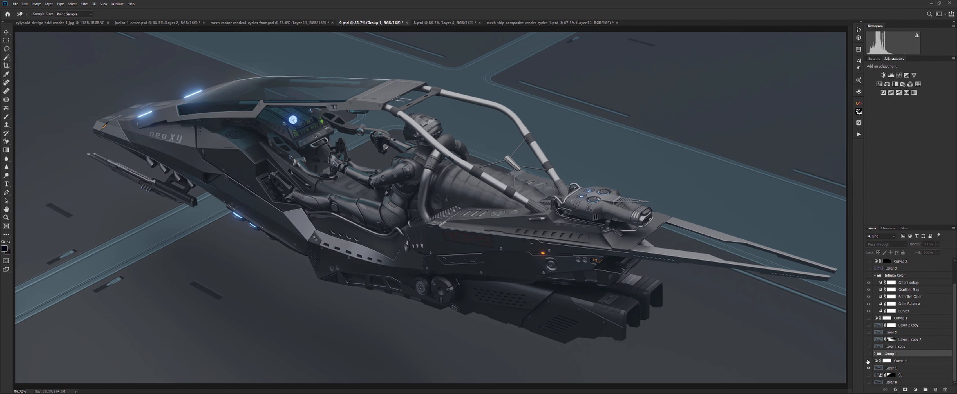
left_click(867, 360)
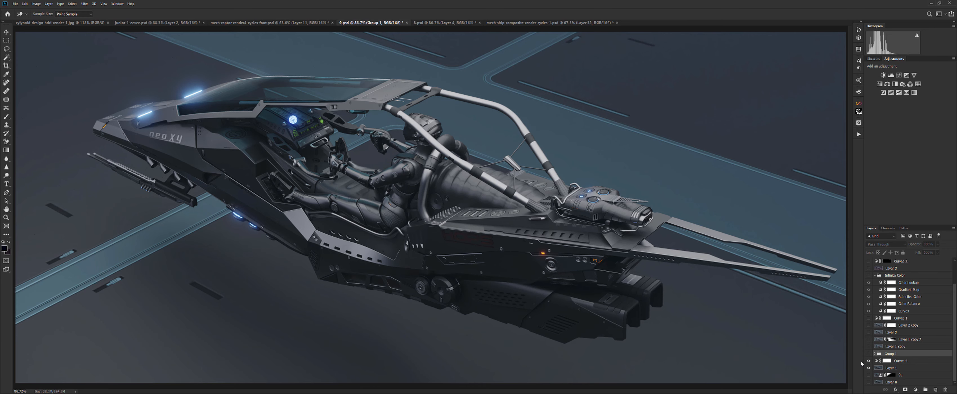
left_click(869, 354)
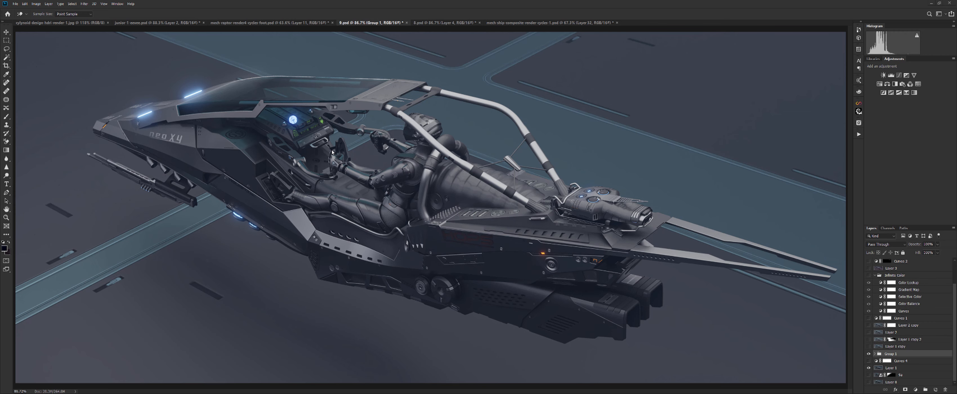
- Examine the RAPTOR mech foot render alongside the Joonyor v3 drone render, finishing on the drone
left_click(425, 23)
left_click(295, 23)
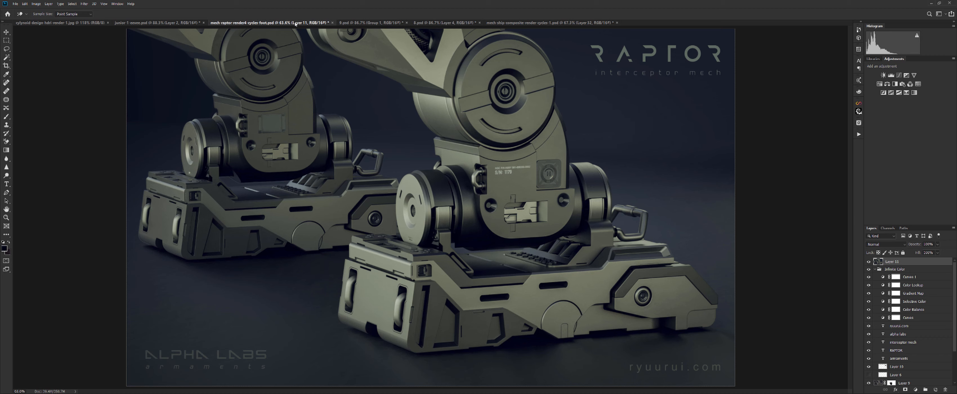
left_click(186, 23)
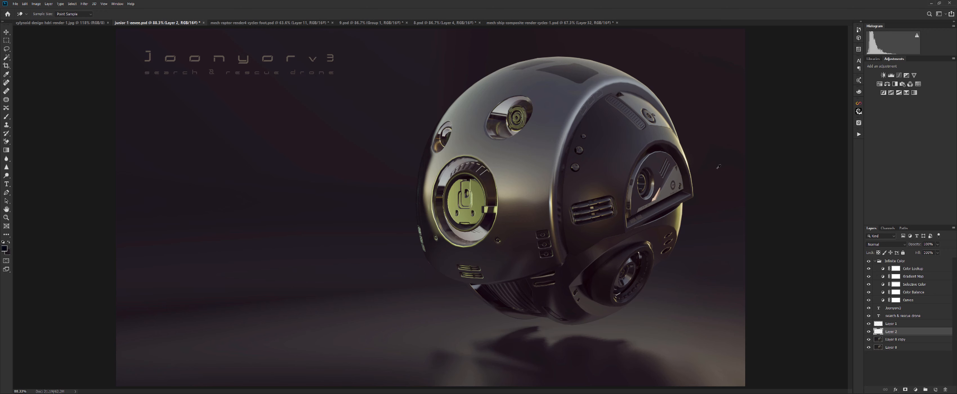
left_click(313, 23)
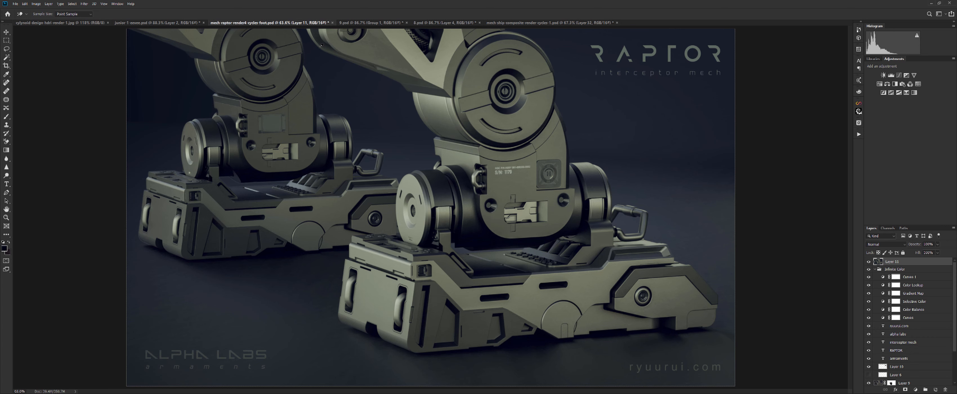
left_click(161, 23)
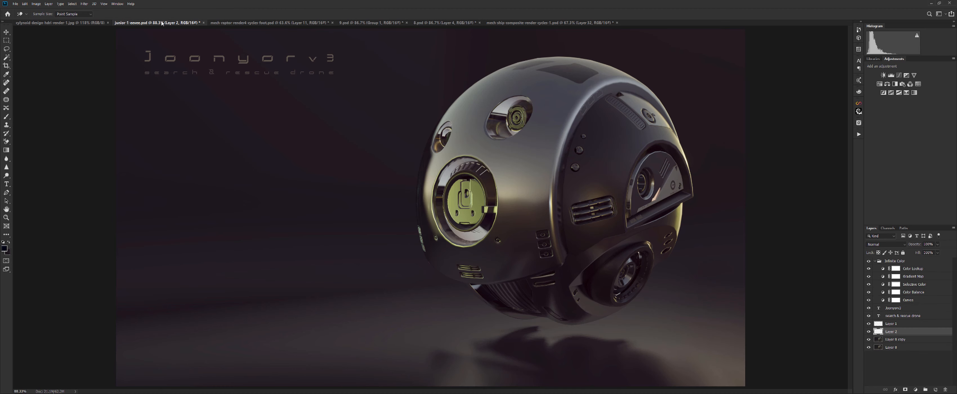
- Compare the drone's raw render on Layer 0 with the finished composite by repeatedly isolating that layer
left_click(867, 348, "alt")
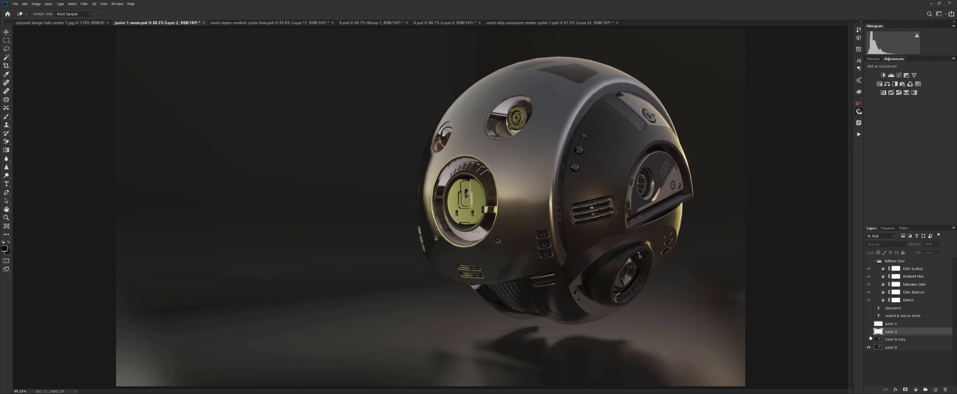
left_click(868, 348, "alt")
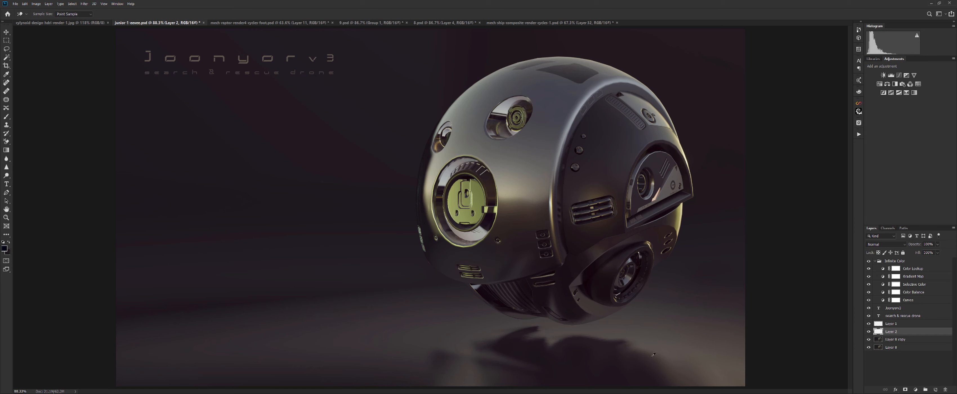
left_click(868, 347, "alt")
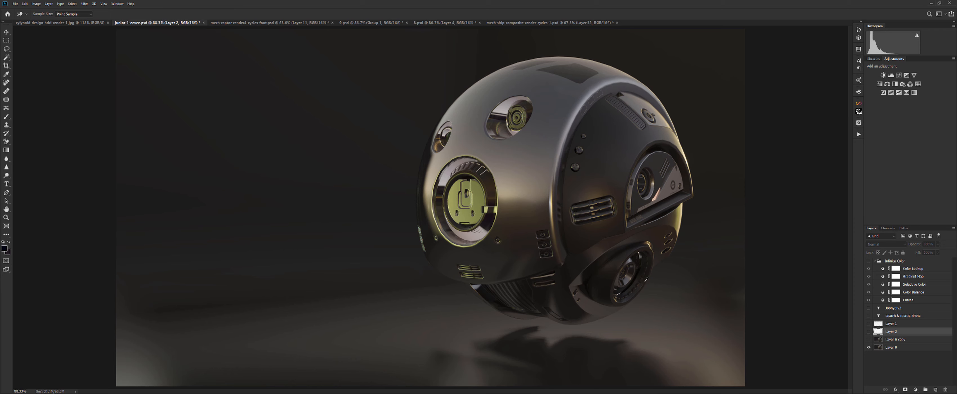
left_click(868, 347, "alt")
left_click(868, 347, "alt")
left_click(868, 348, "alt")
left_click(868, 348, "alt")
left_click(868, 348, "alt")
left_click(867, 347, "alt")
left_click(868, 347, "alt")
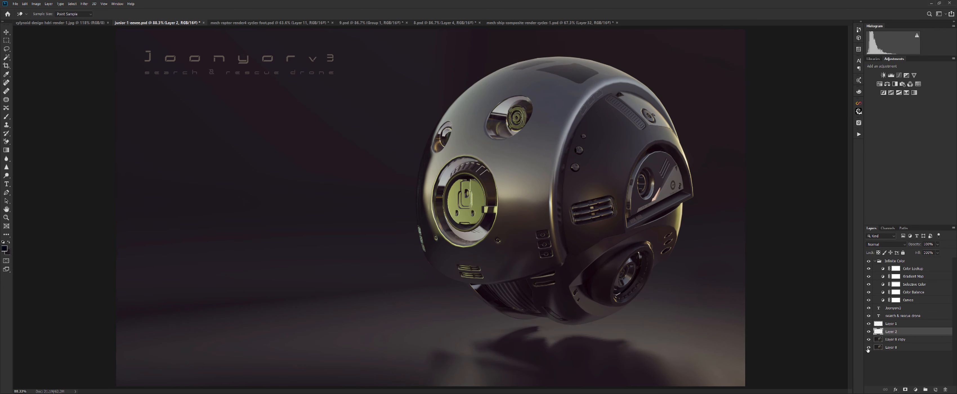
left_click(868, 347, "alt")
left_click(868, 348, "alt")
left_click(868, 347, "alt")
left_click(868, 348, "alt")
left_click(867, 348, "alt")
left_click(868, 348, "alt")
- Switch to the XONE side-view render and compare its isolated Layer 0 with the finished composite
left_click(234, 23)
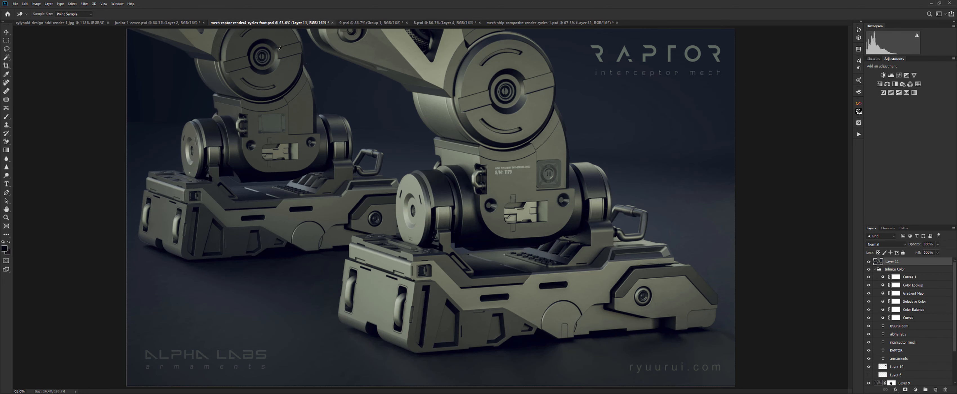
left_click(445, 22)
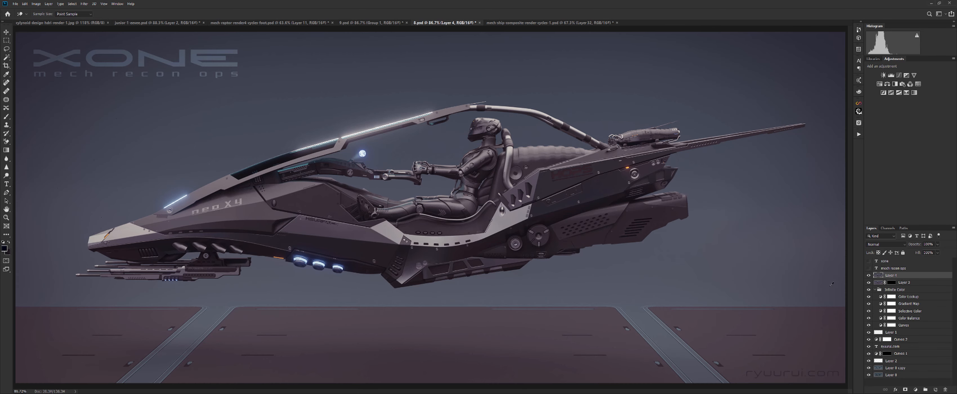
left_click(868, 374, "alt")
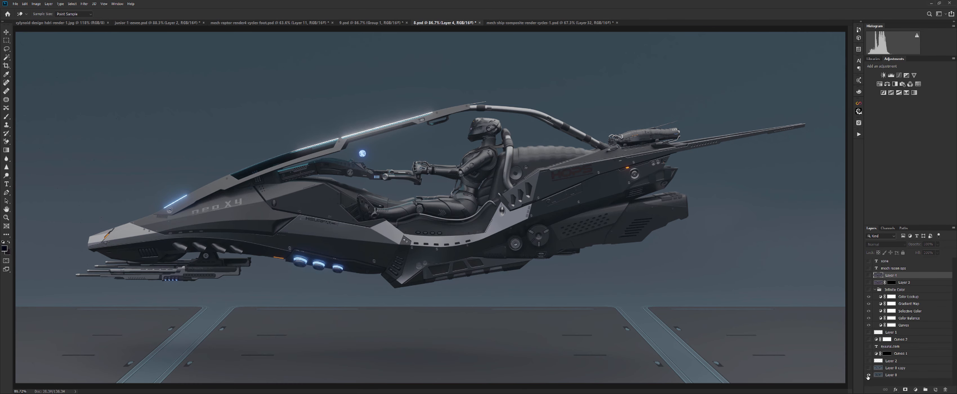
left_click(868, 375, "alt")
left_click(867, 375, "alt")
left_click(868, 375, "alt")
left_click(868, 375, "alt")
left_click(868, 375, "alt")
left_click(867, 375, "alt")
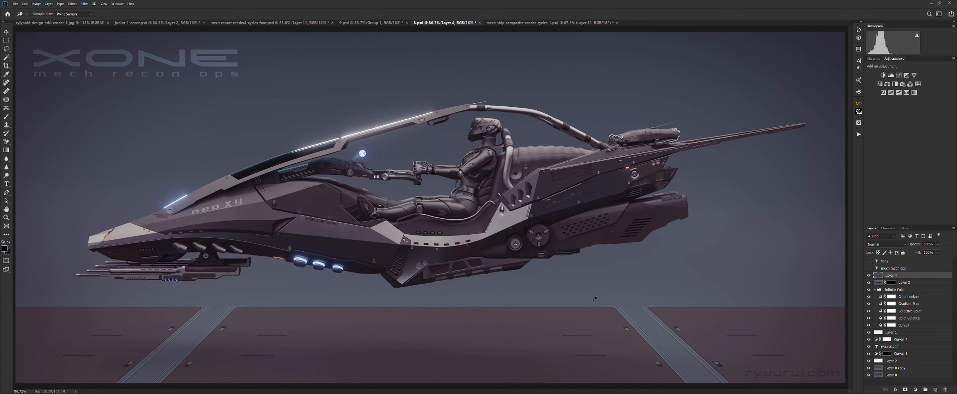
left_click(868, 375, "alt")
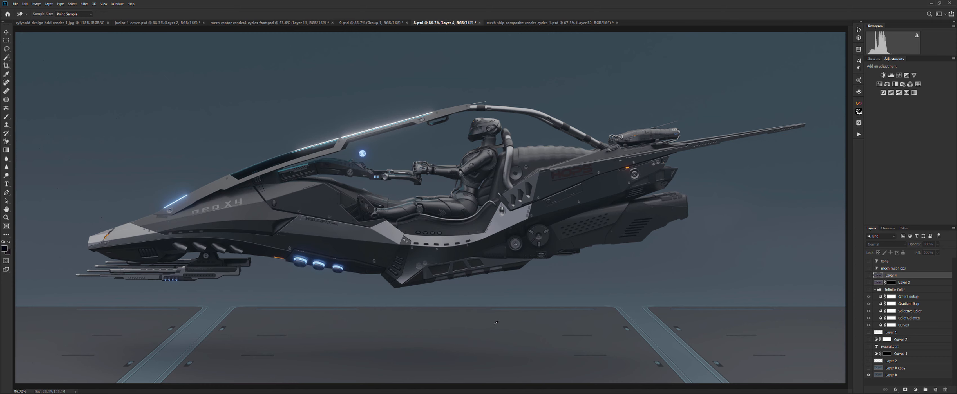
left_click(868, 376, "alt")
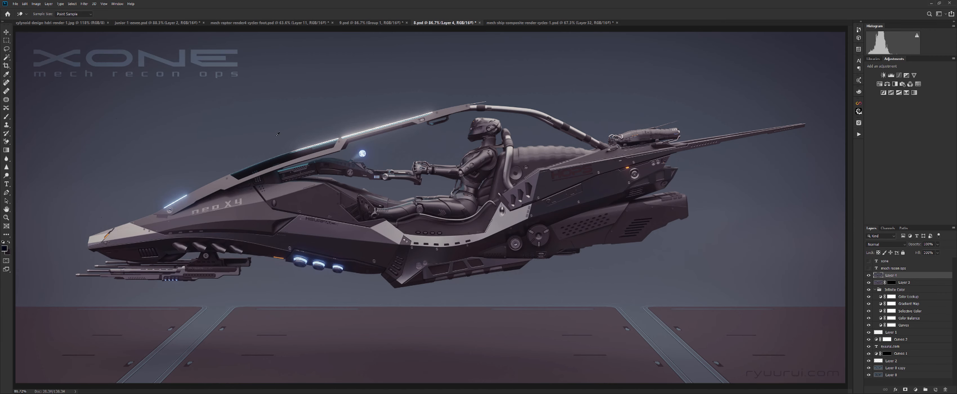